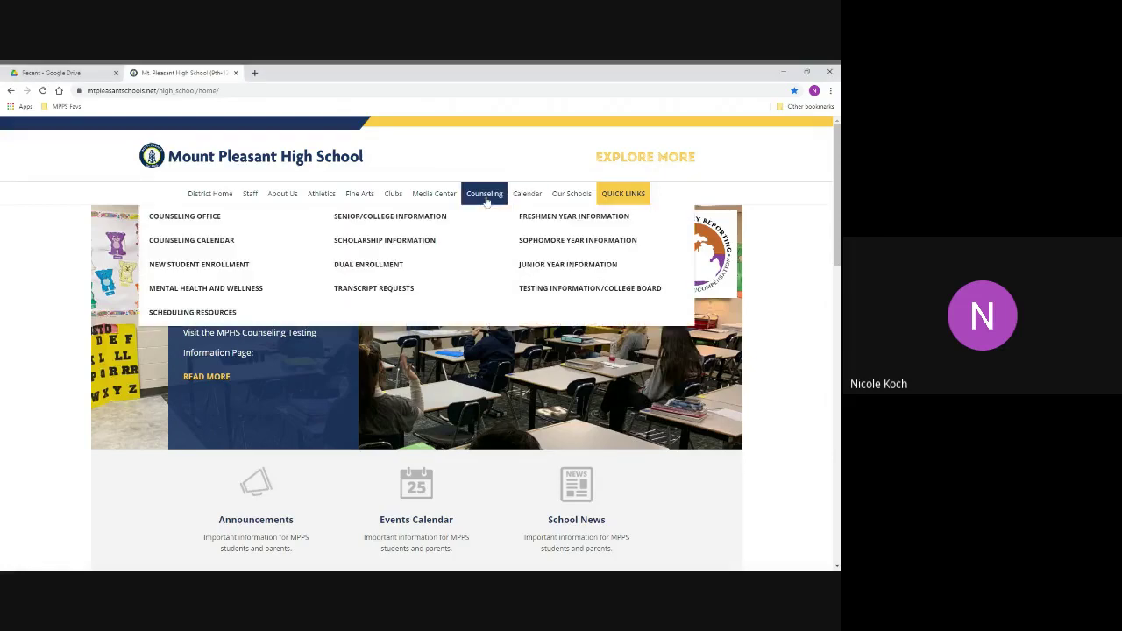
# Open the Counseling section's Scheduling Resources page, which lists the 2021-2022 course guides
pyautogui.click(486, 201)
pyautogui.click(195, 314)
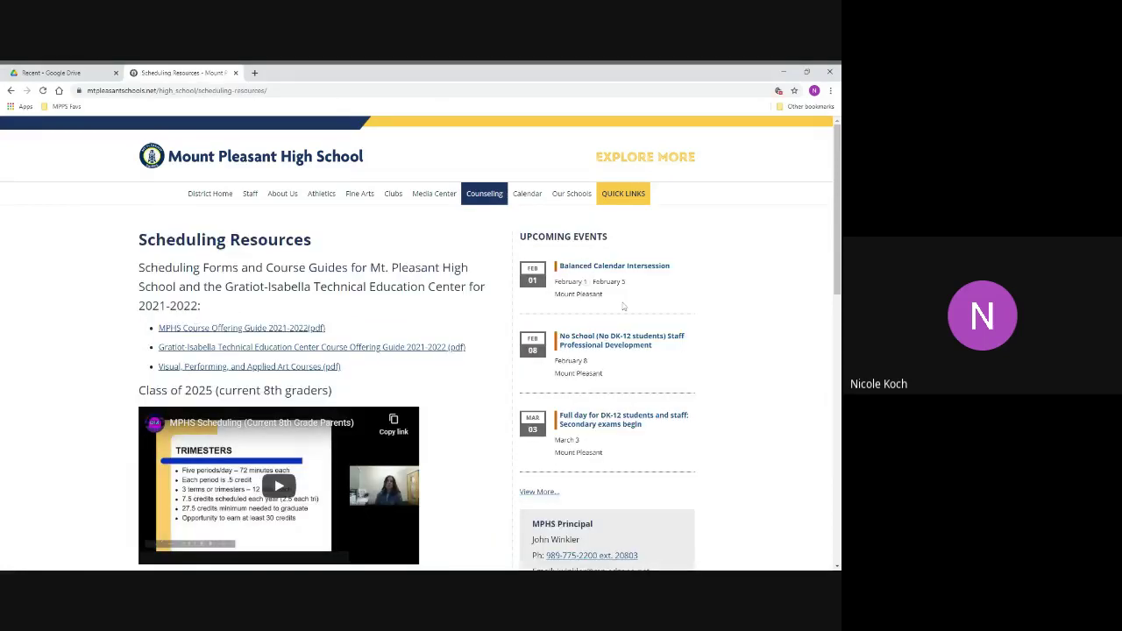
pyautogui.scroll(-1, 740, 306)
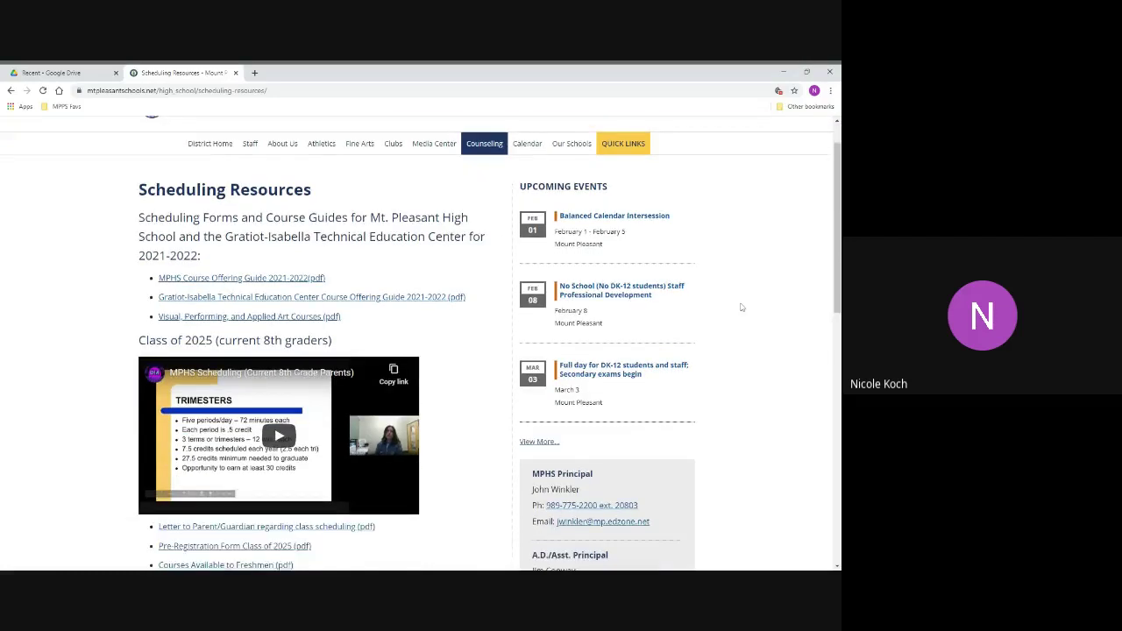
pyautogui.scroll(-1, 743, 308)
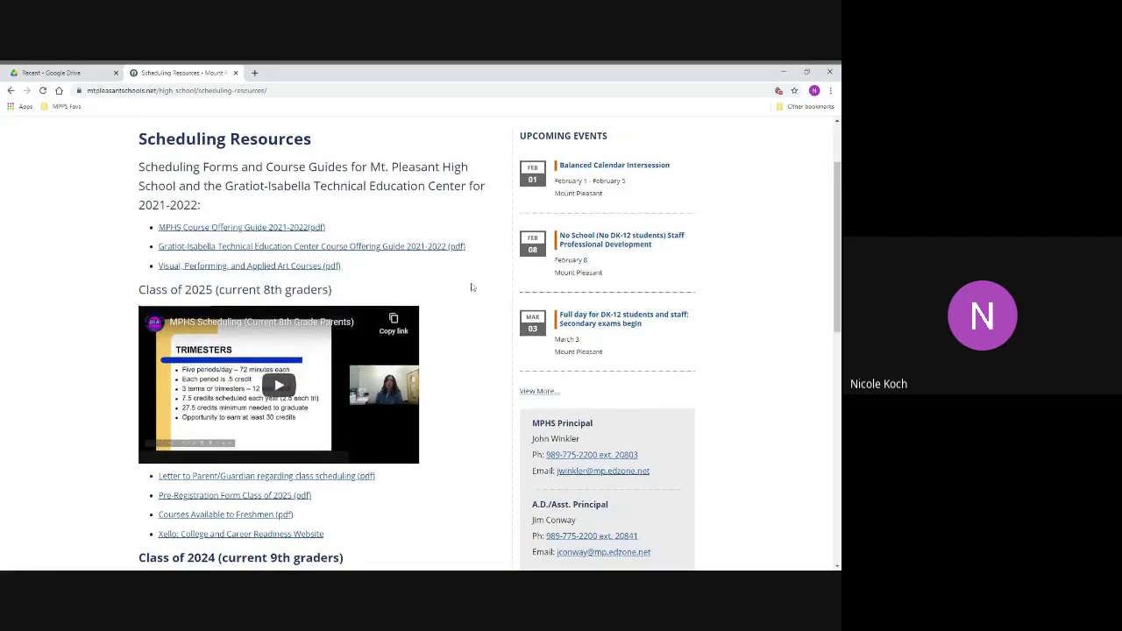
pyautogui.scroll(-1, 472, 287)
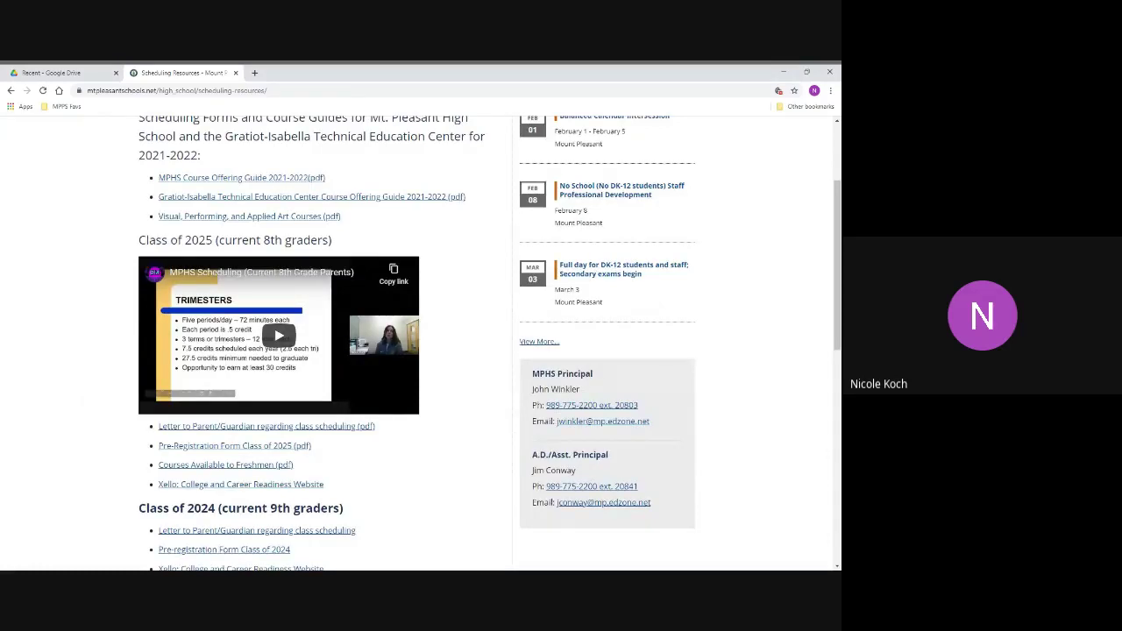
pyautogui.scroll(-1, 472, 285)
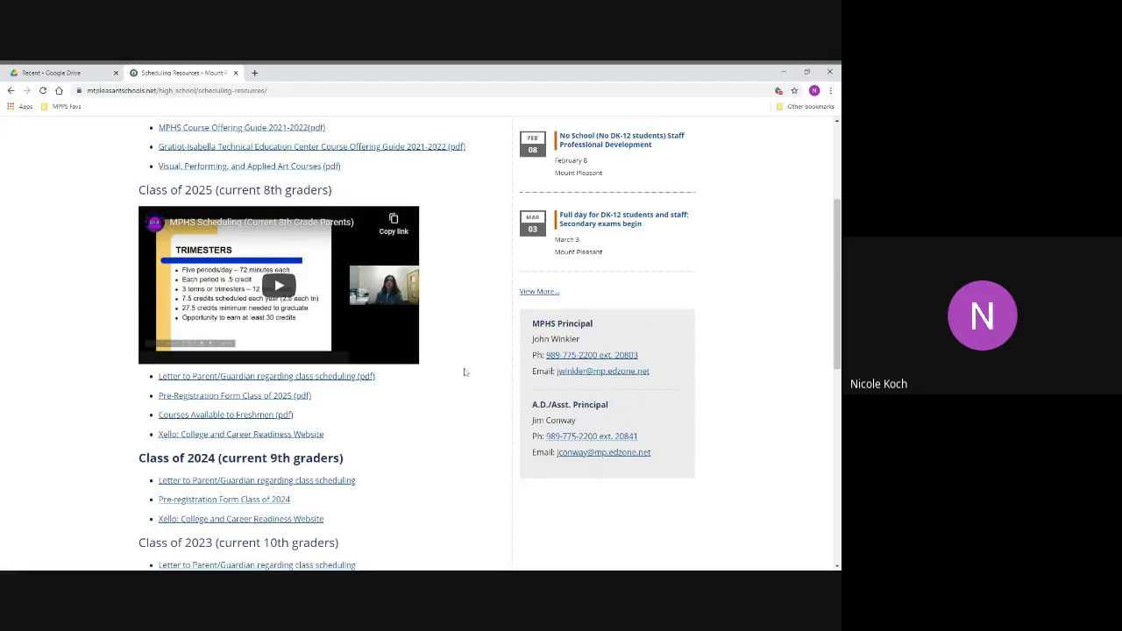
pyautogui.scroll(-1, 464, 372)
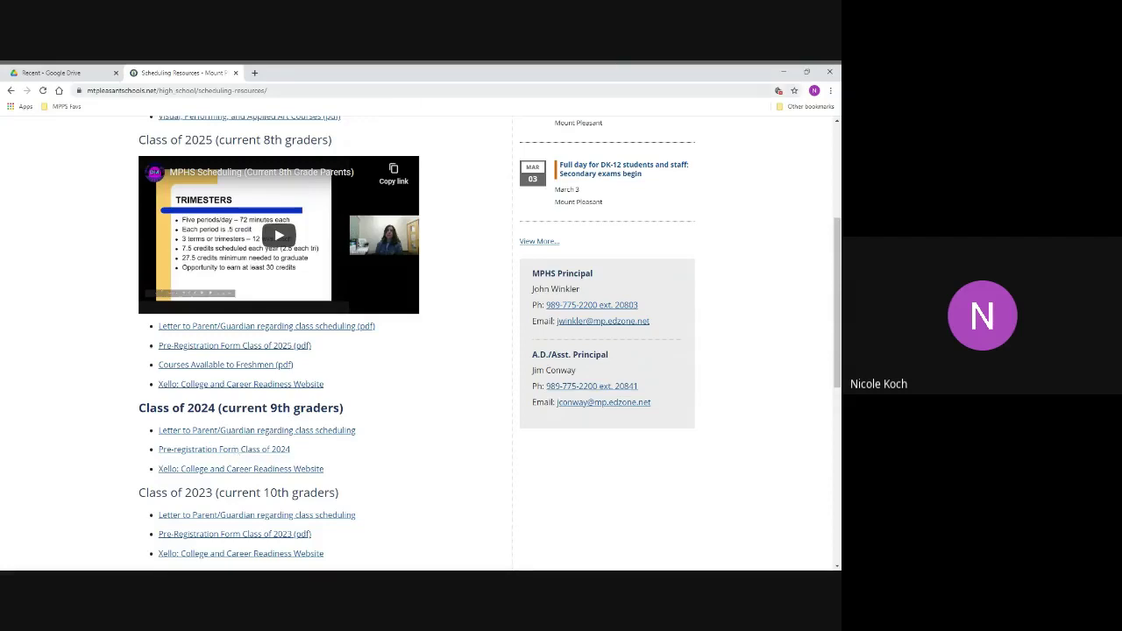
# Search Google for the xello.world.login suggestion and open the Xello homepage from the results
pyautogui.hotkey('ctrl', 'l')
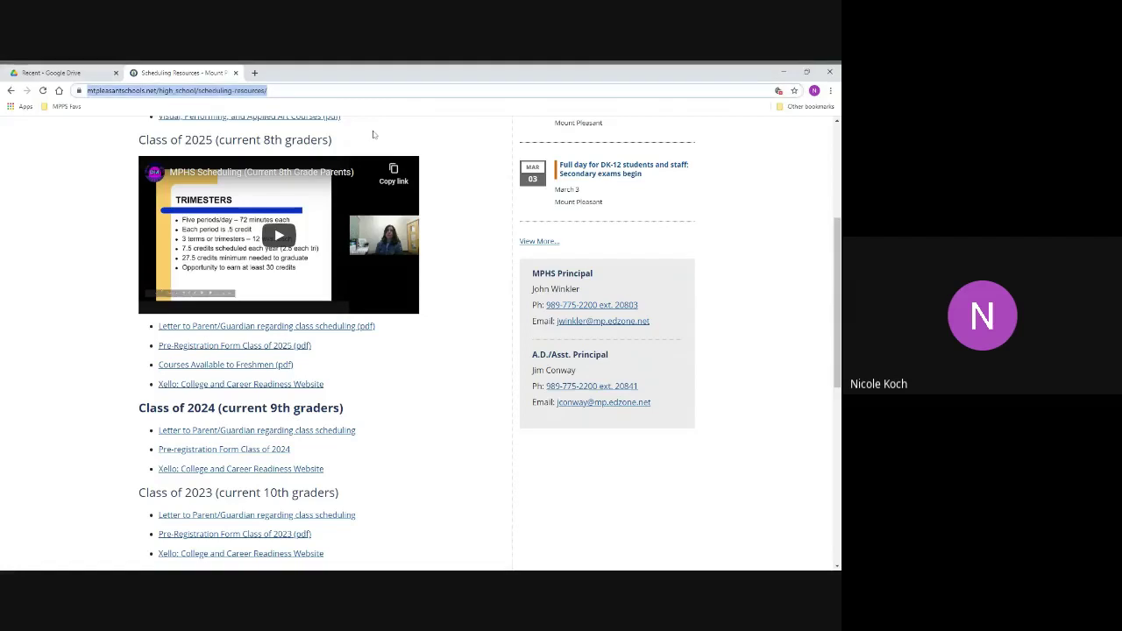
pyautogui.write('xello.world.login')
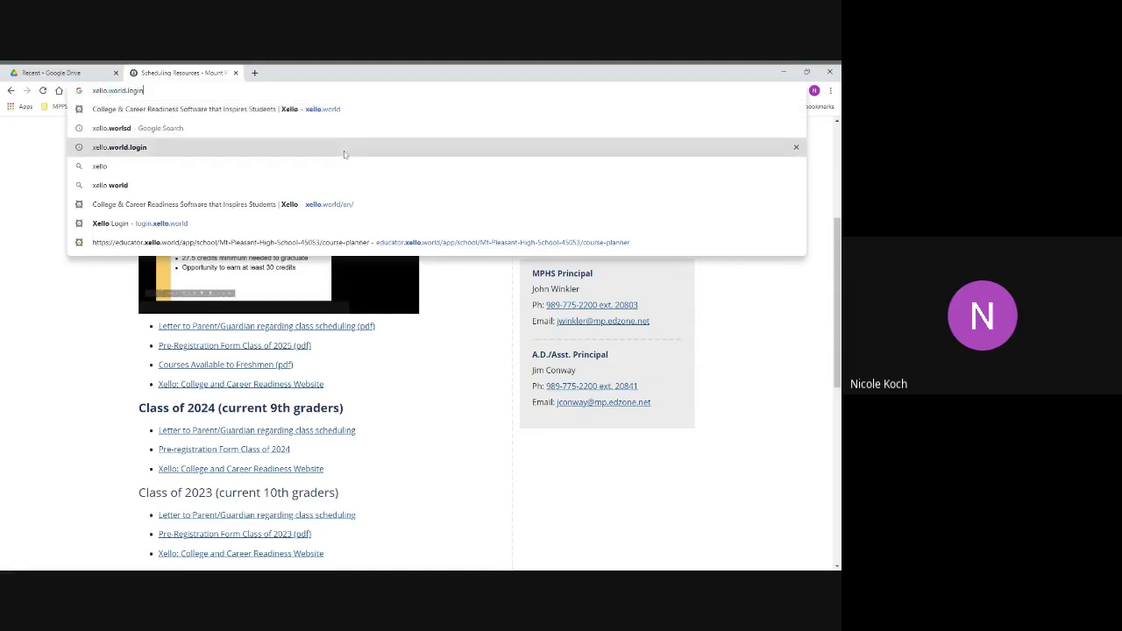
pyautogui.click(343, 148)
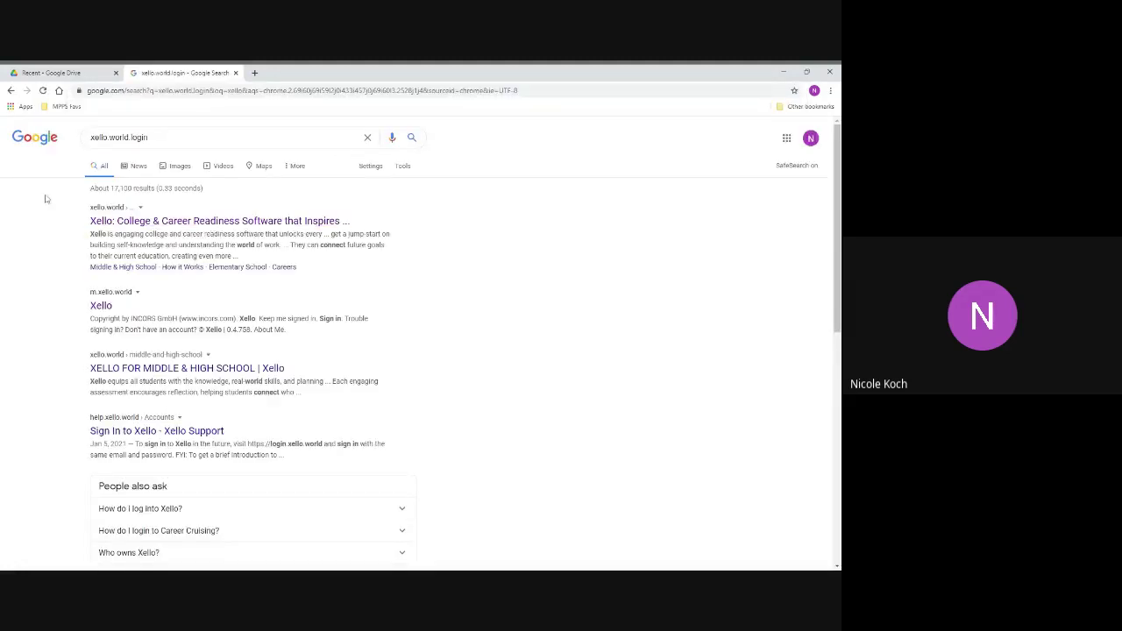
pyautogui.click(126, 226)
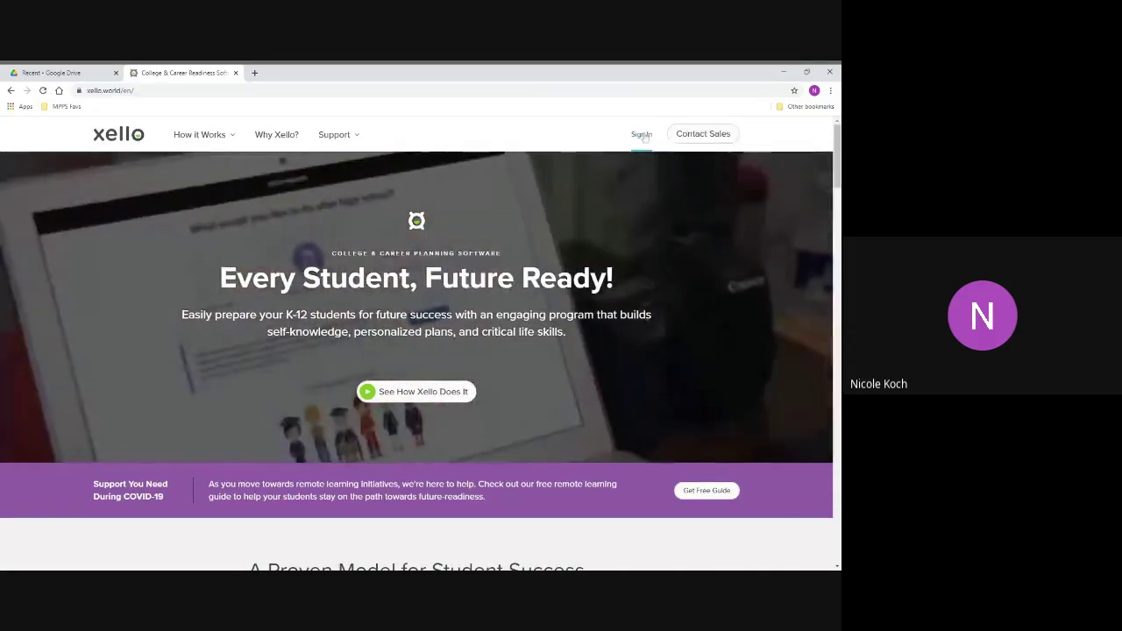
# Sign in to Xello with the student's username and password
pyautogui.click(643, 136)
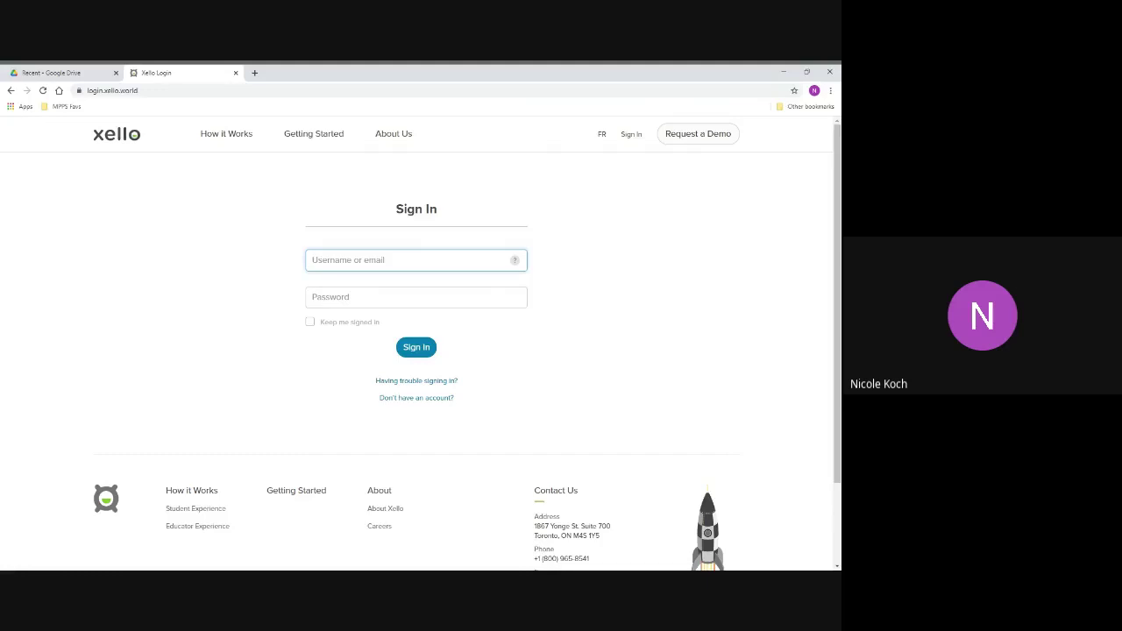
pyautogui.write('mp-81974')
pyautogui.press('Tab')
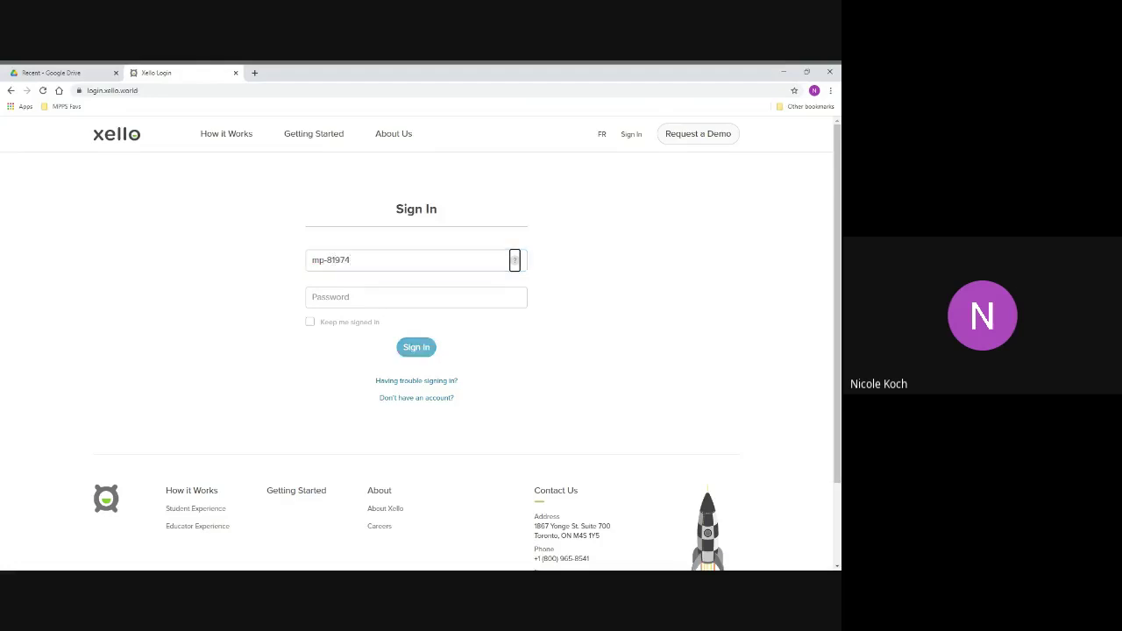
pyautogui.press('Tab')
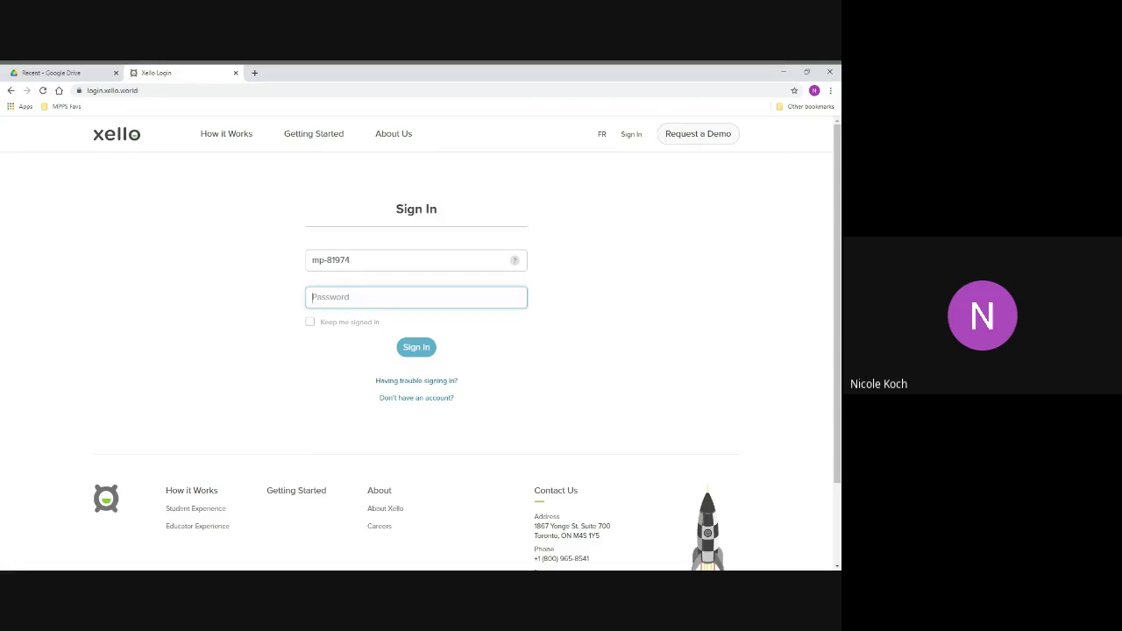
pyautogui.write('****')
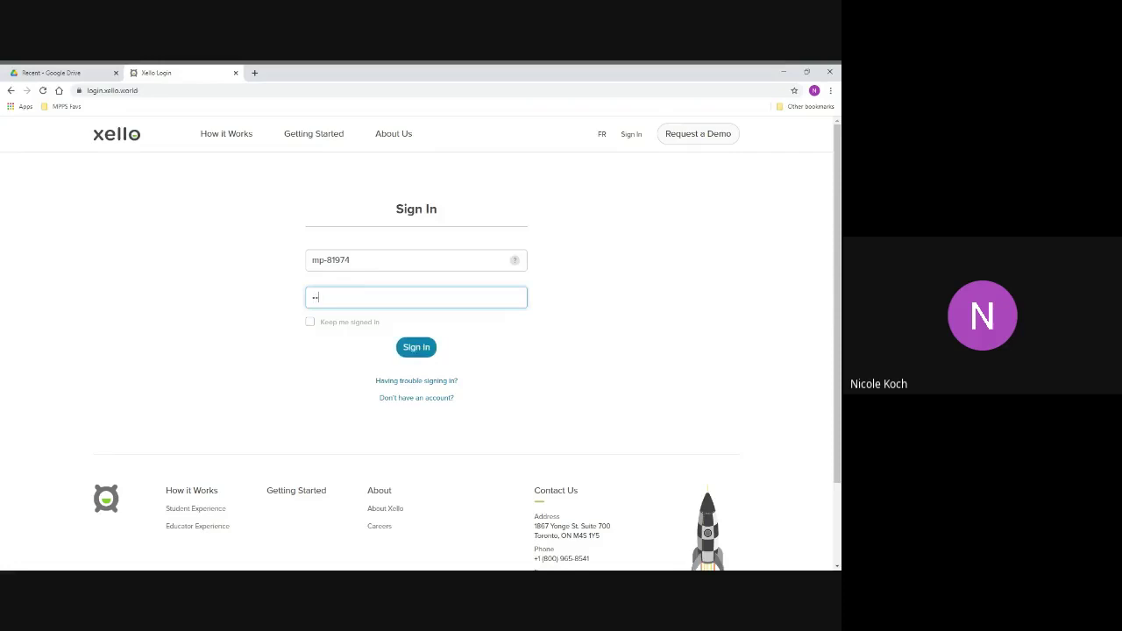
pyautogui.write('****')
pyautogui.click(418, 349)
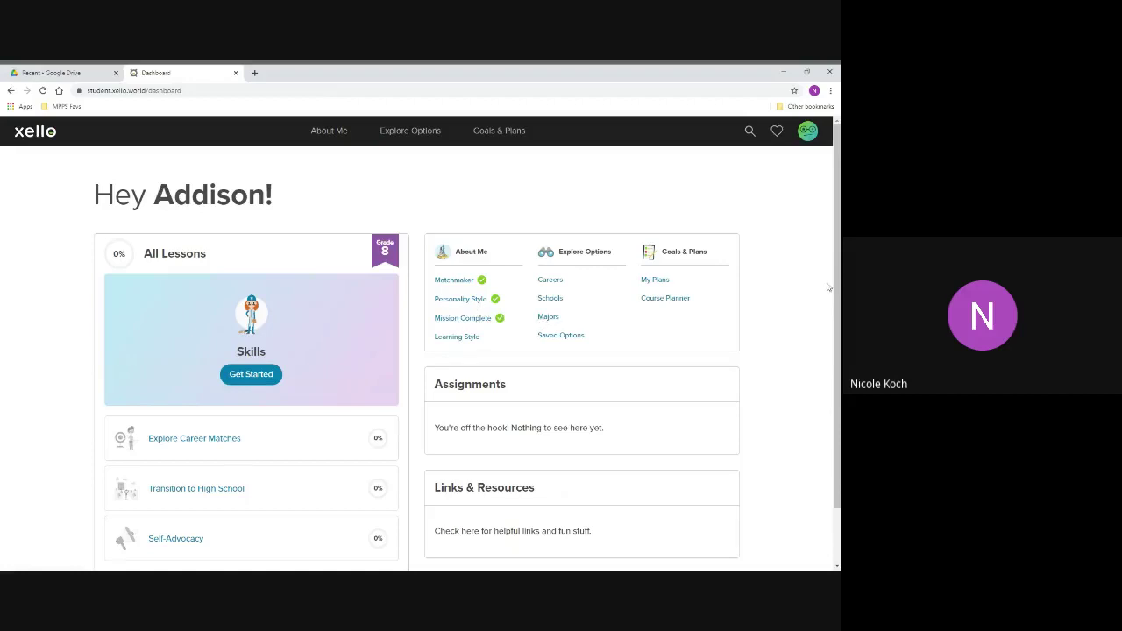
# Open Course Planner from Goals & Plans and view the grade 9–12 columns at 7.5 credits each
pyautogui.click(666, 298)
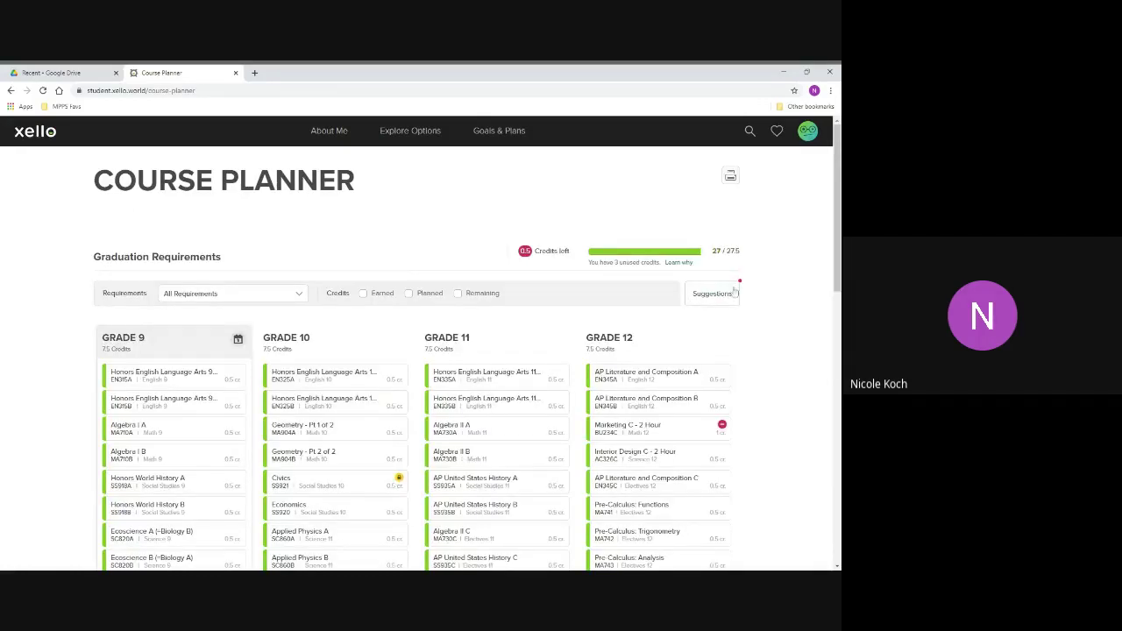
pyautogui.scroll(-1, 763, 303)
pyautogui.scroll(-3, 772, 307)
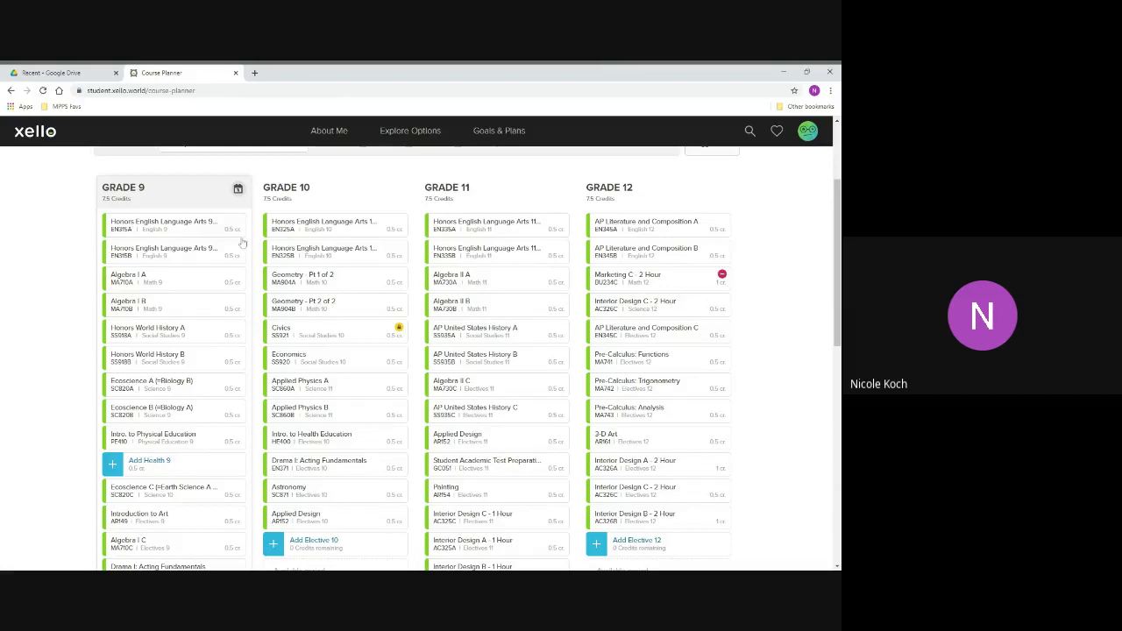
# Remove Honors English Language Arts 9 A and 9 B from Grade 9, leaving 6.5 credits
pyautogui.click(167, 228)
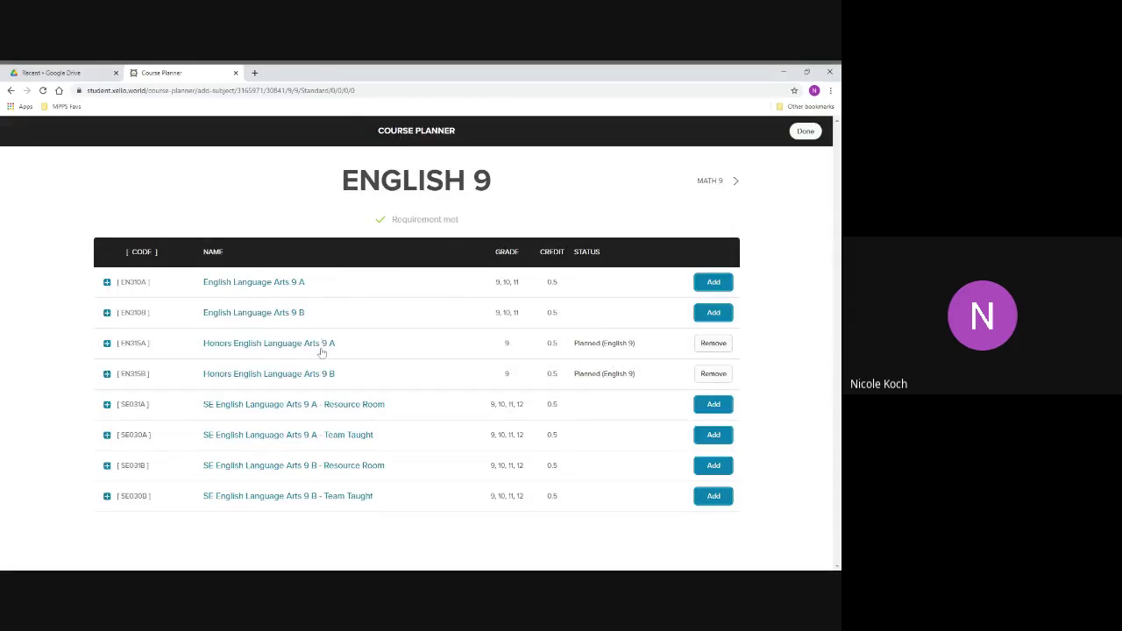
pyautogui.click(726, 345)
pyautogui.click(723, 379)
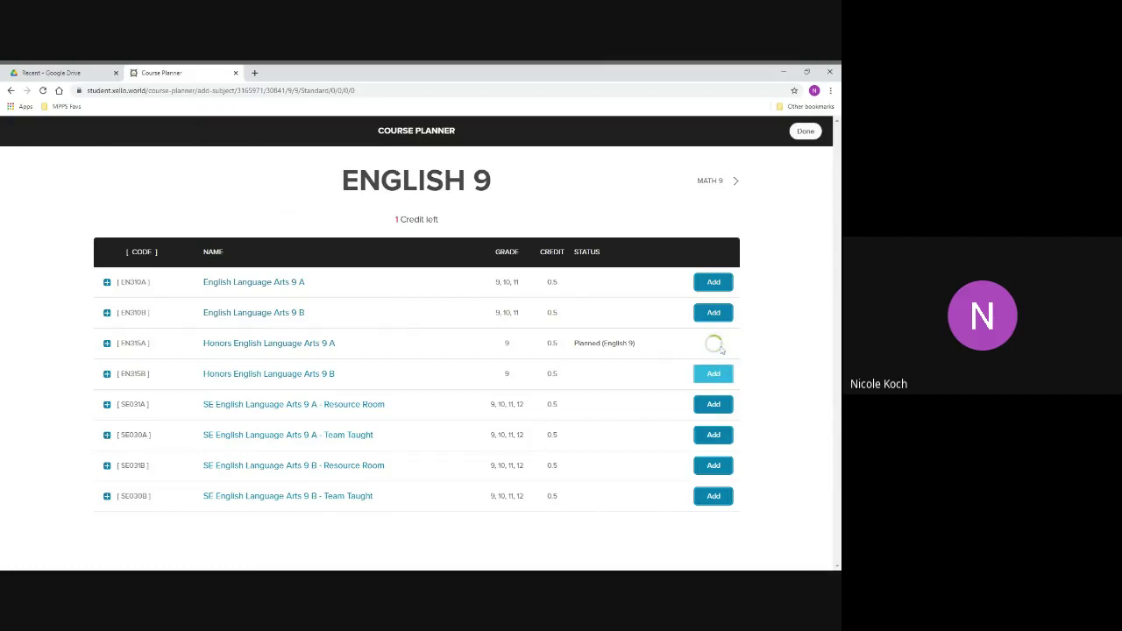
pyautogui.click(806, 132)
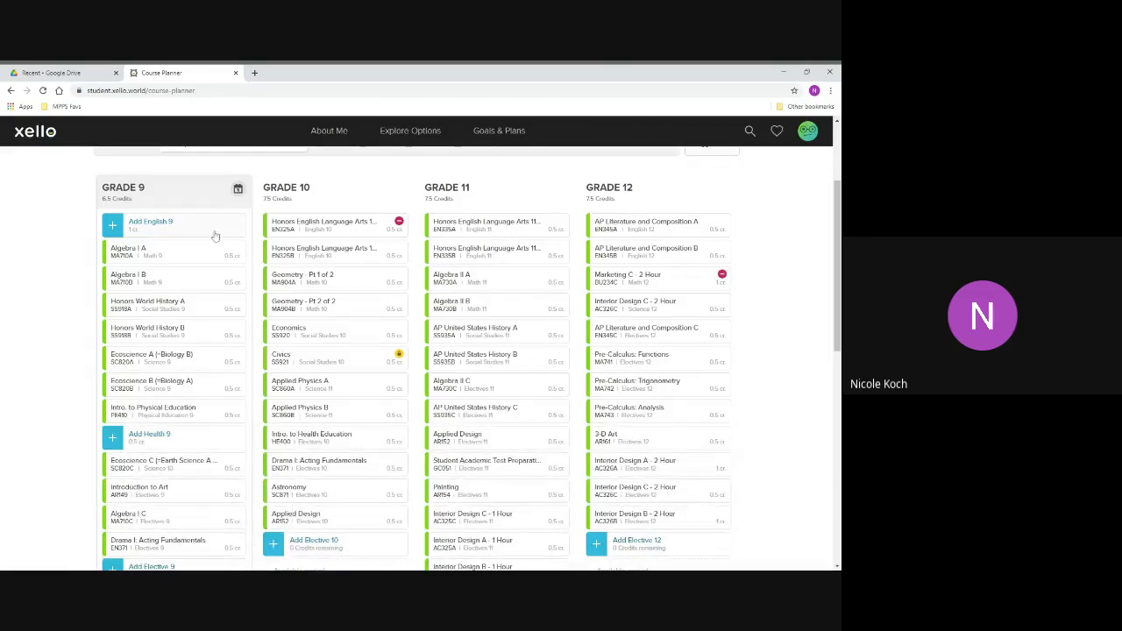
# Drop Algebra I A, I B and I C from Grade 9, lowering it to 5 credits
pyautogui.click(138, 260)
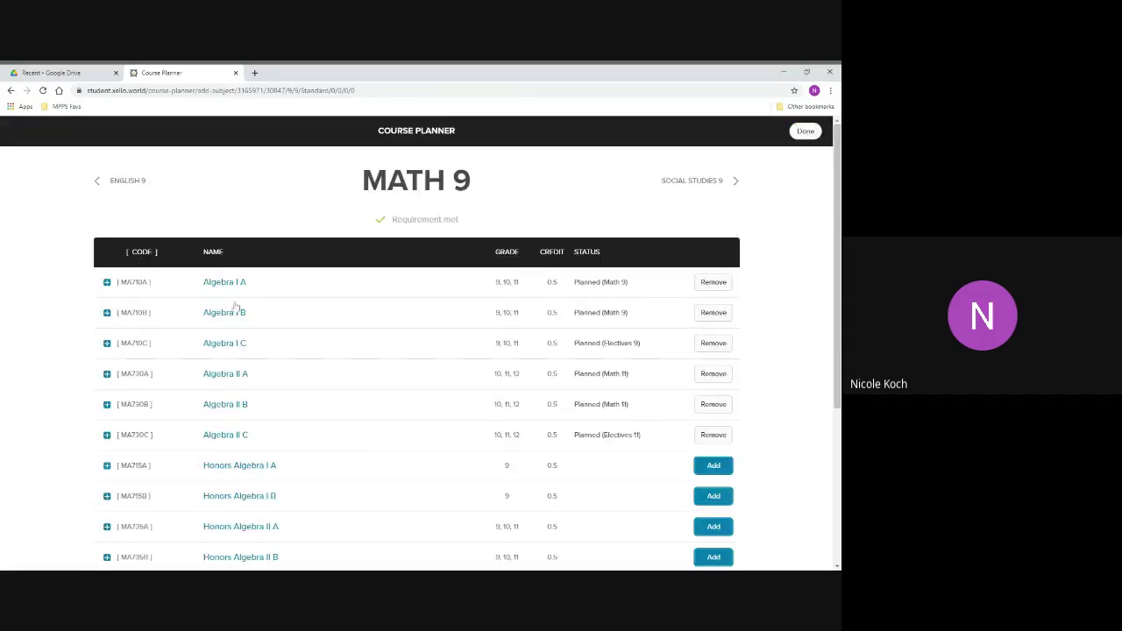
pyautogui.click(715, 282)
pyautogui.click(717, 315)
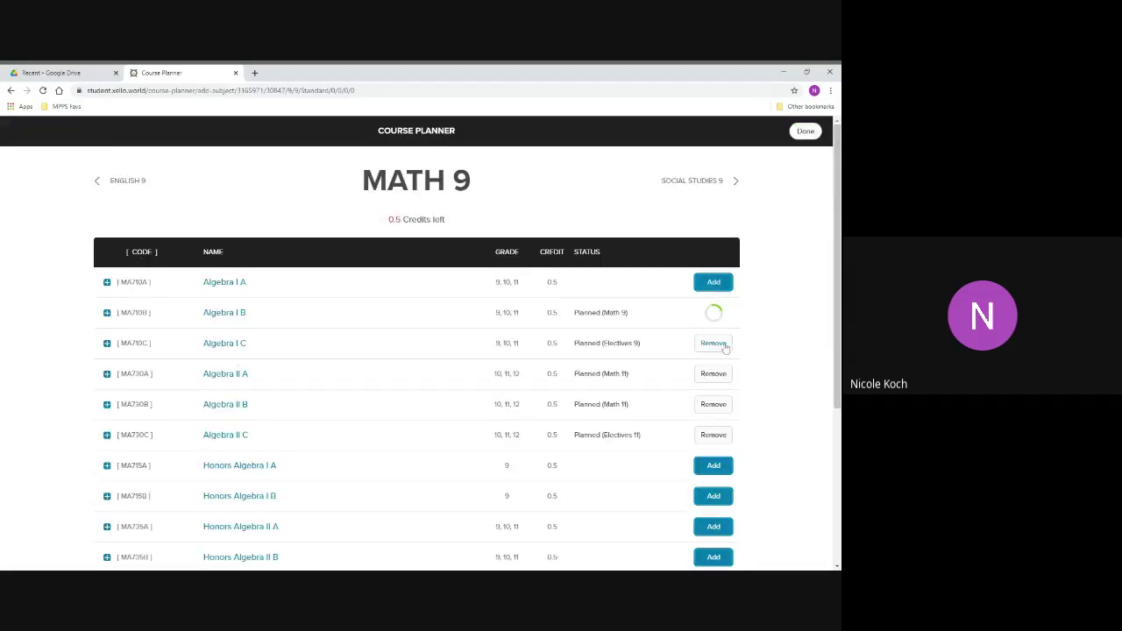
pyautogui.click(719, 343)
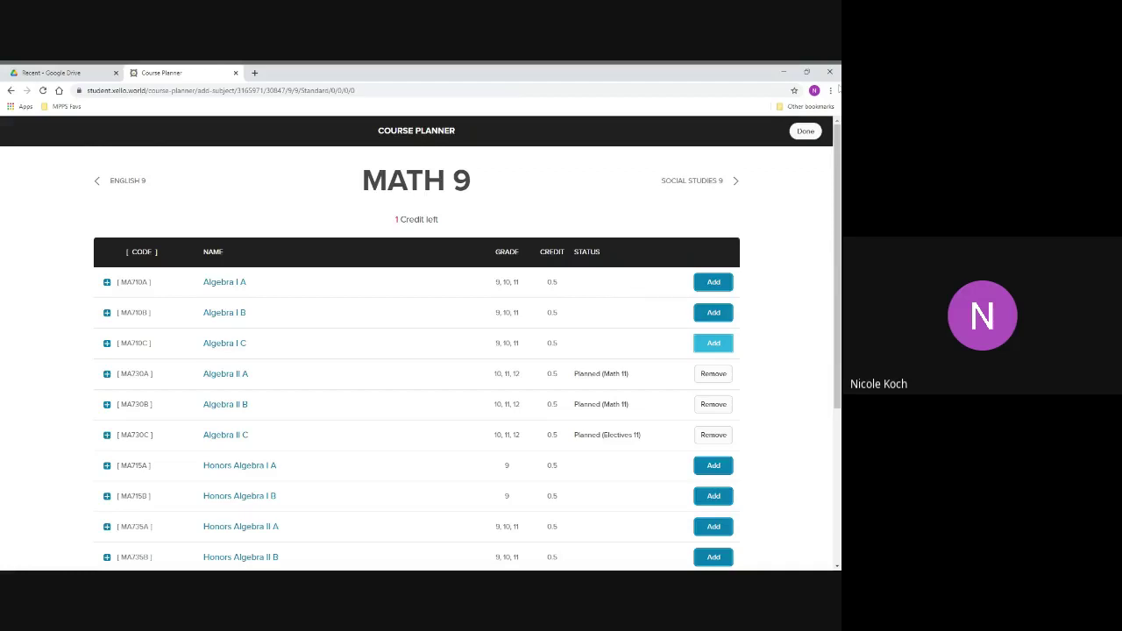
pyautogui.click(804, 132)
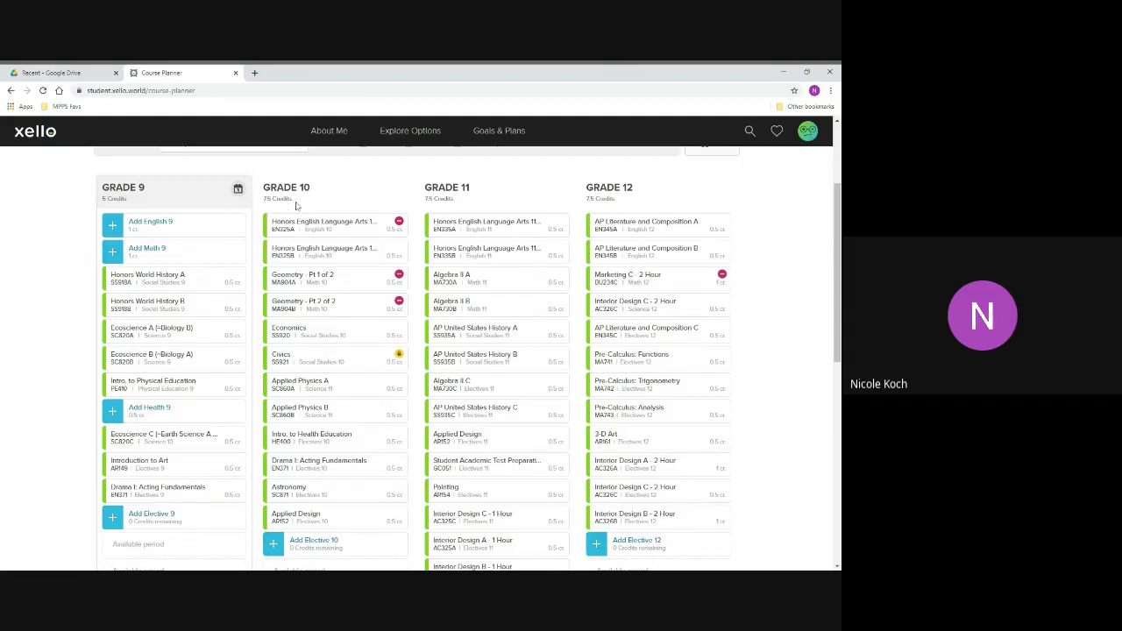
# Re-add Honors English Language Arts 9 A to Grade 9, accepting 9 B as its corequisite
pyautogui.click(205, 225)
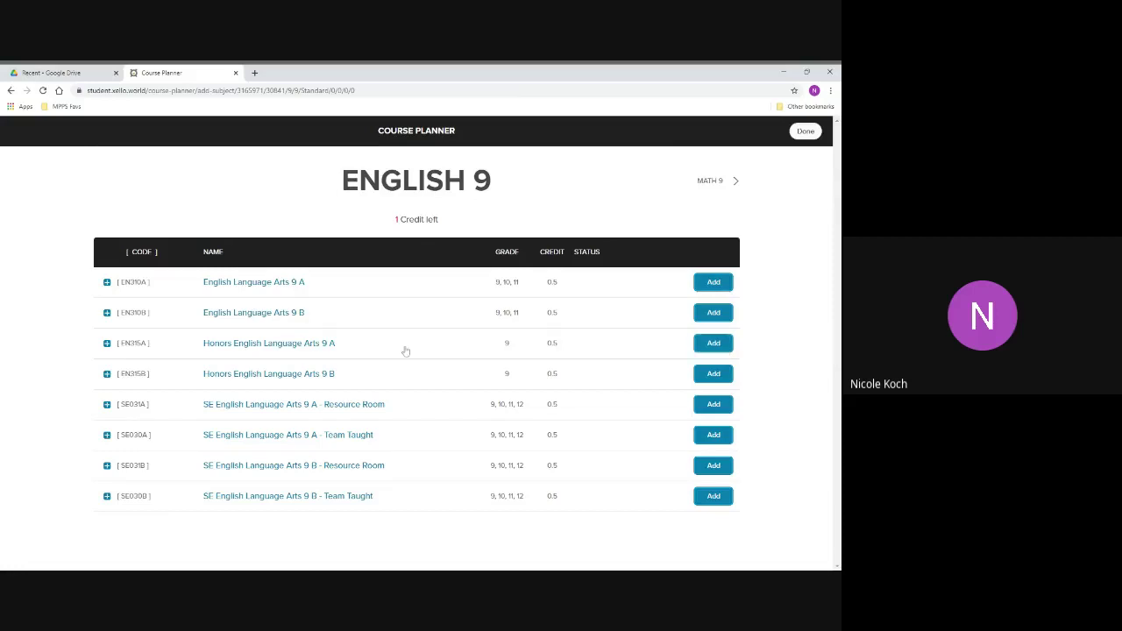
pyautogui.click(714, 343)
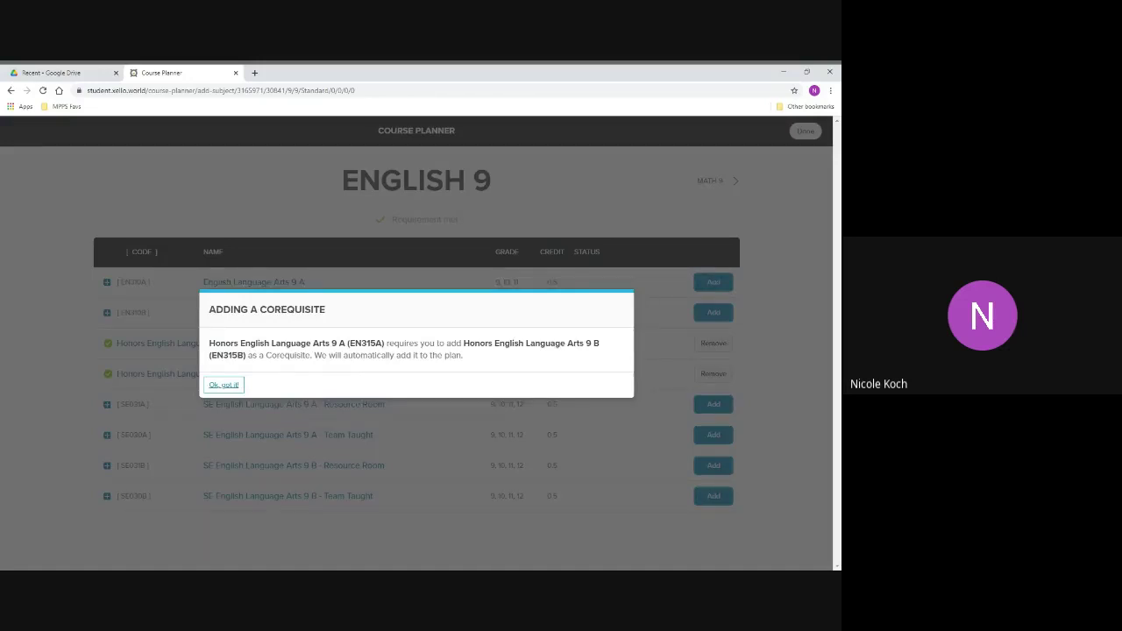
pyautogui.click(223, 385)
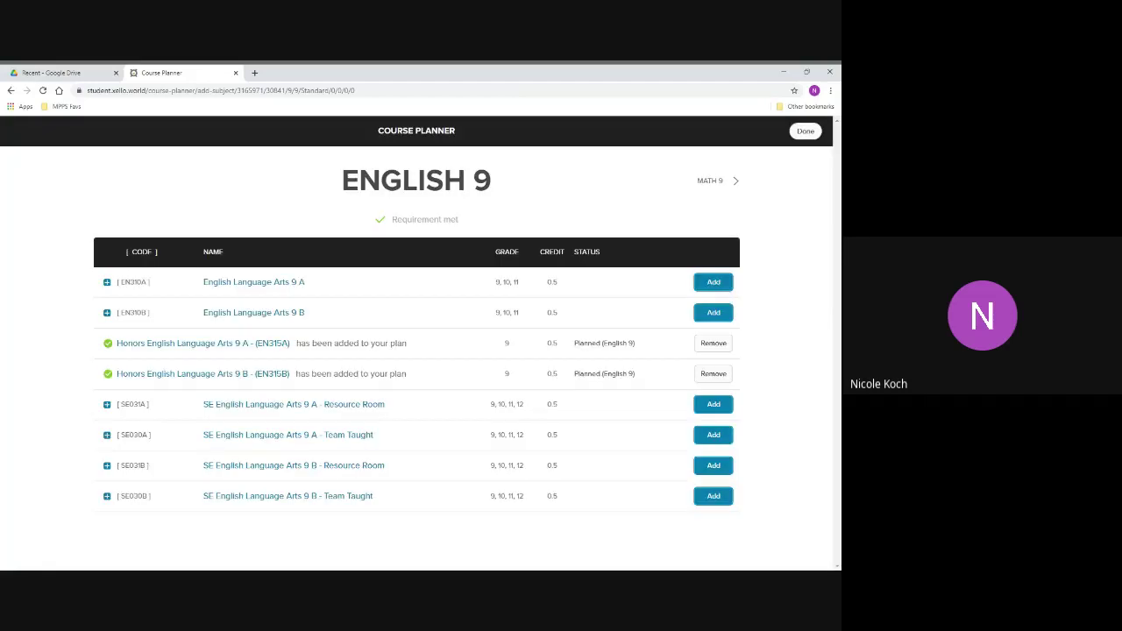
pyautogui.click(804, 131)
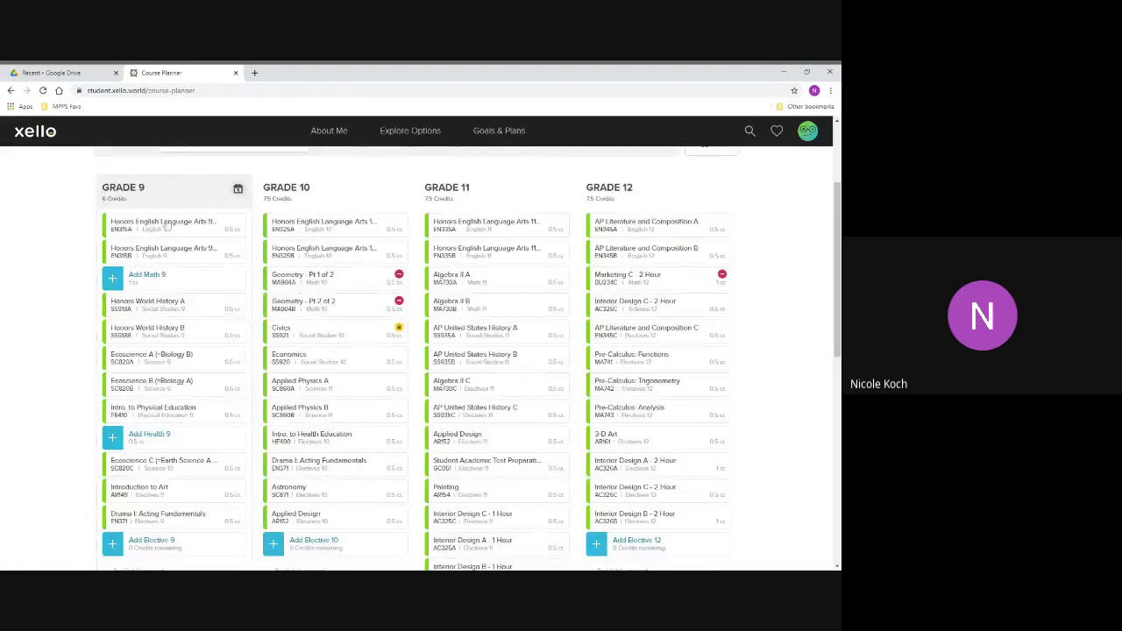
# Add Algebra I A to Math 9, accepting Algebra I B and C as corequisites
pyautogui.click(150, 281)
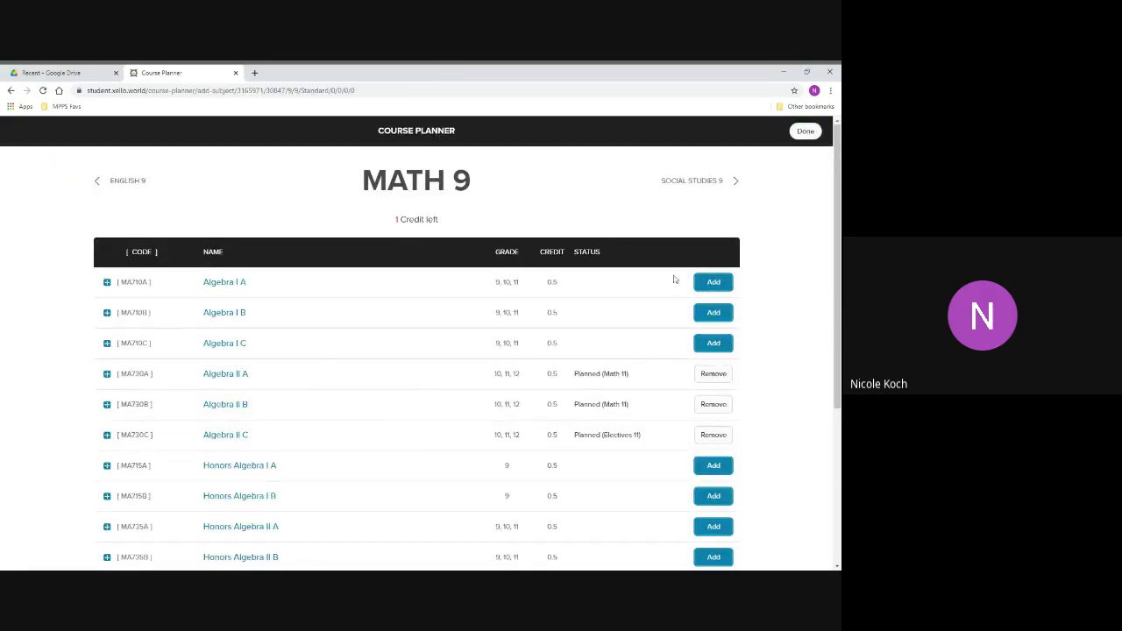
pyautogui.click(714, 281)
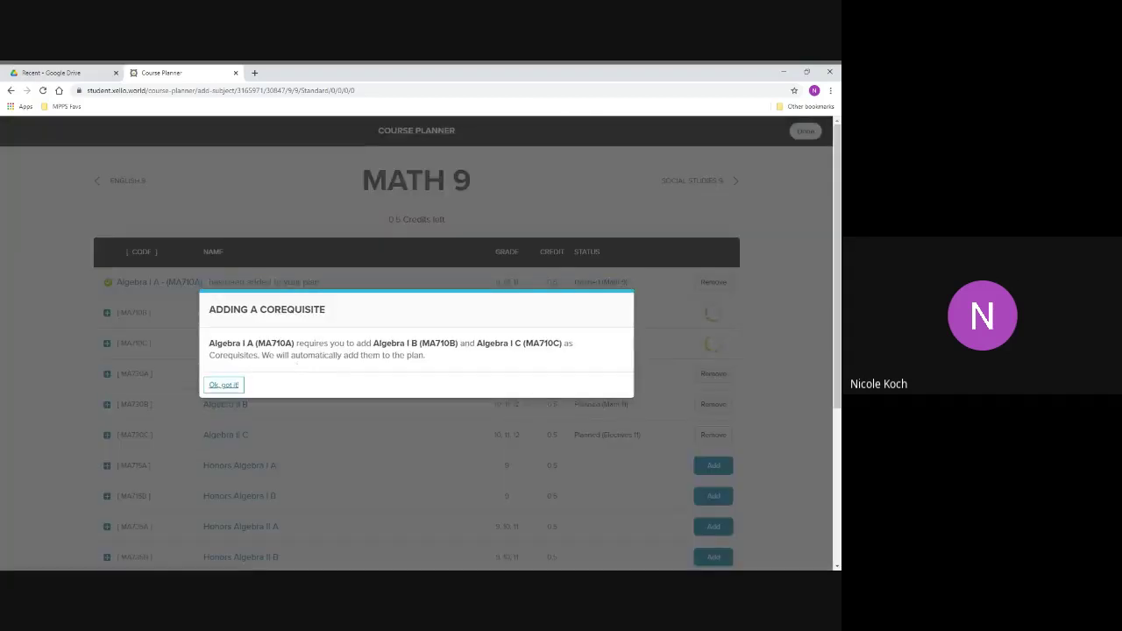
pyautogui.click(215, 388)
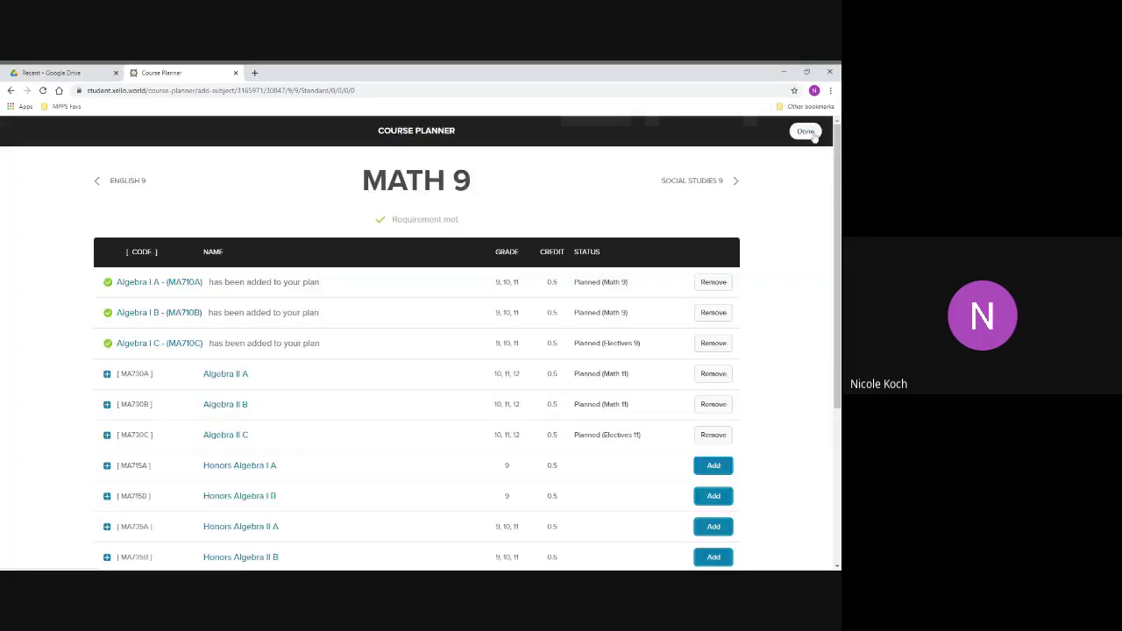
pyautogui.click(804, 130)
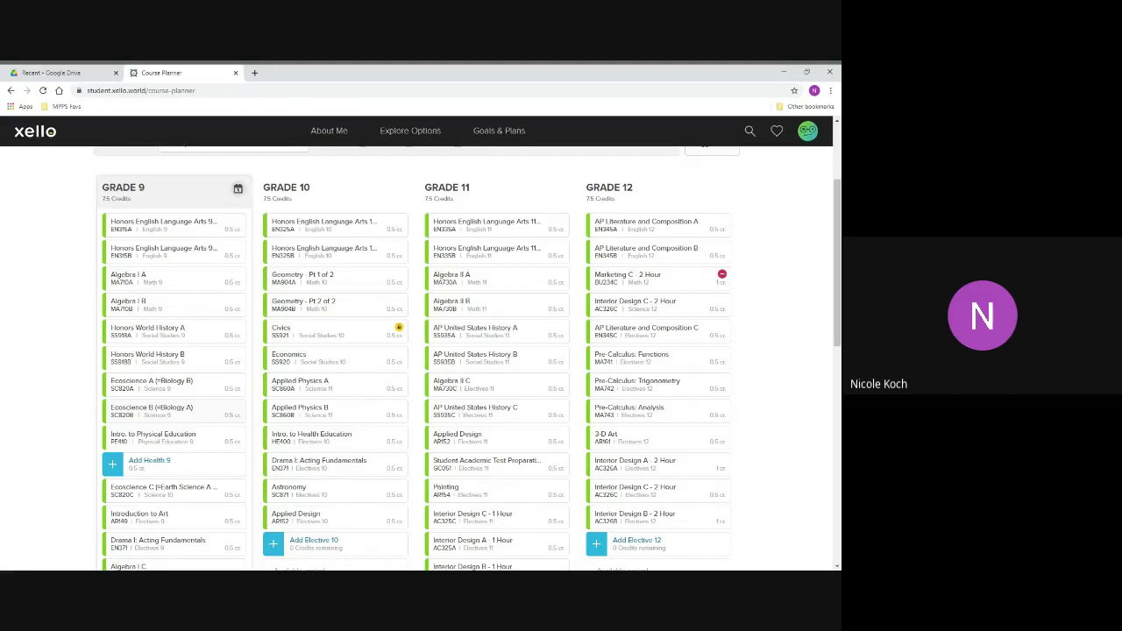
# Open the Grade 9 Electives course list from the Drama I card
pyautogui.scroll(-1, 161, 290)
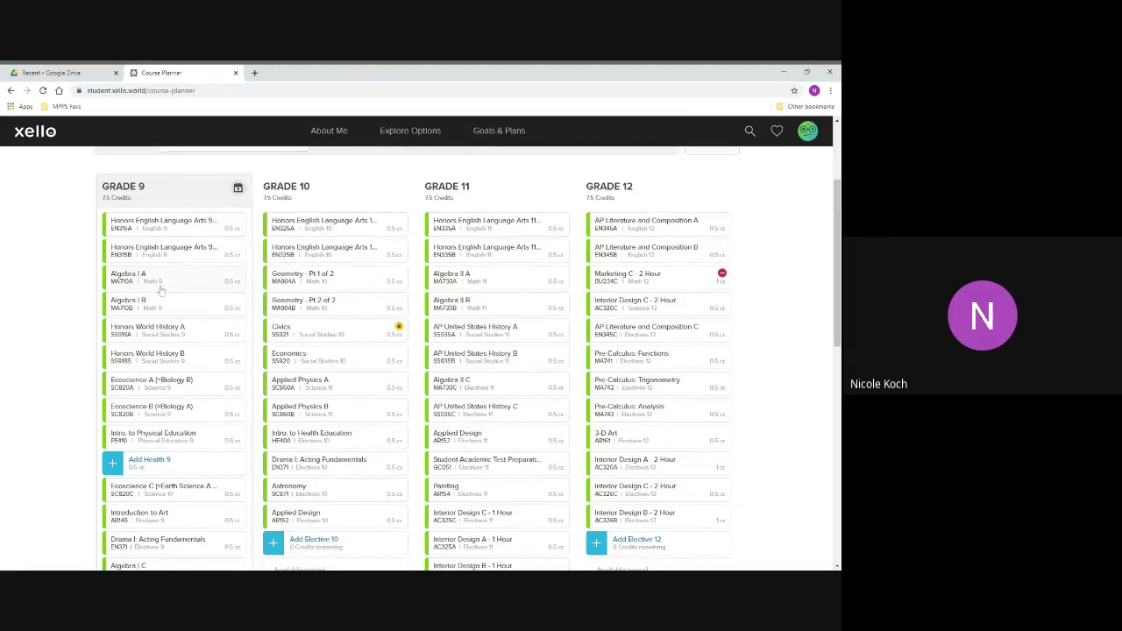
pyautogui.scroll(-2, 162, 290)
pyautogui.scroll(-1, 161, 292)
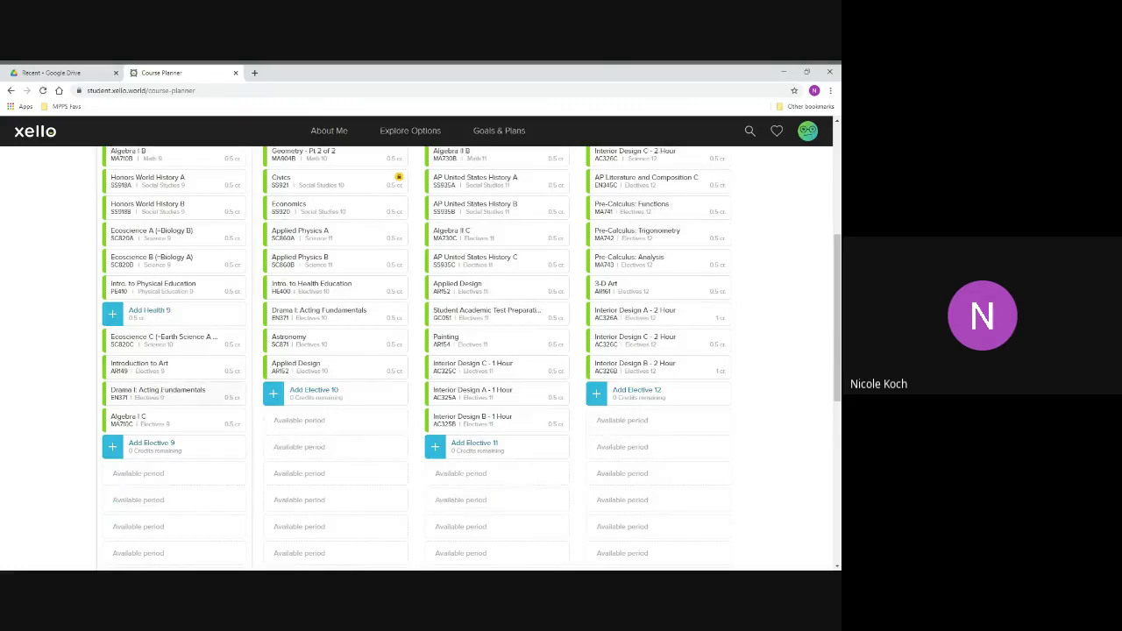
pyautogui.click(162, 394)
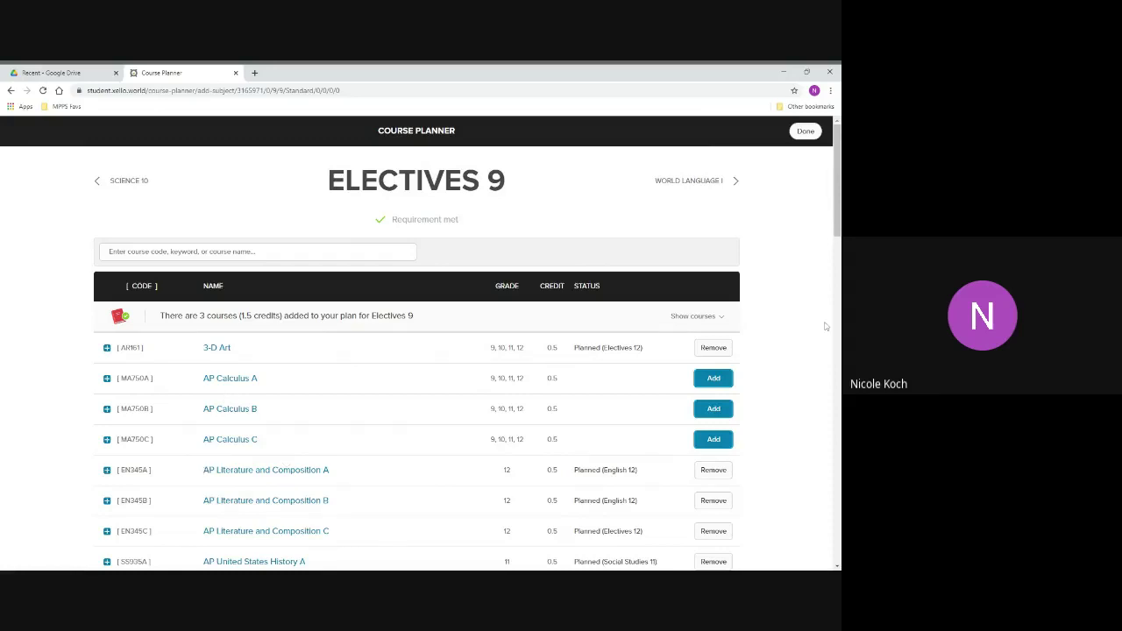
# Load more elective courses, then reveal the three courses already planned for Electives 9
pyautogui.moveTo(837, 214); pyautogui.dragTo(836, 541)
pyautogui.click(416, 559)
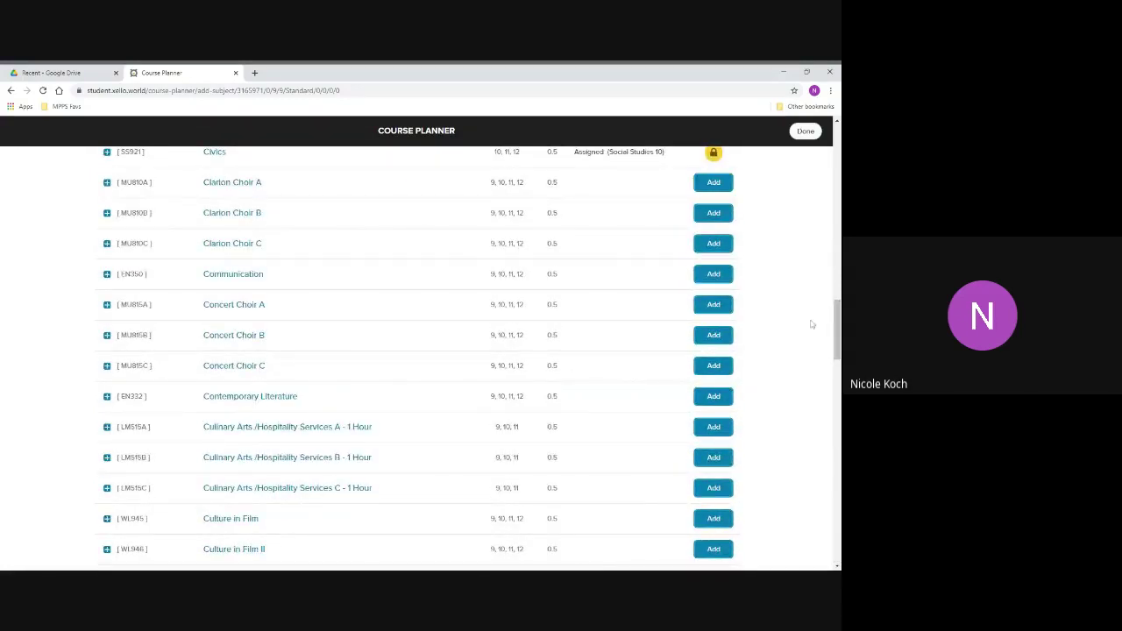
pyautogui.moveTo(836, 325); pyautogui.dragTo(836, 370)
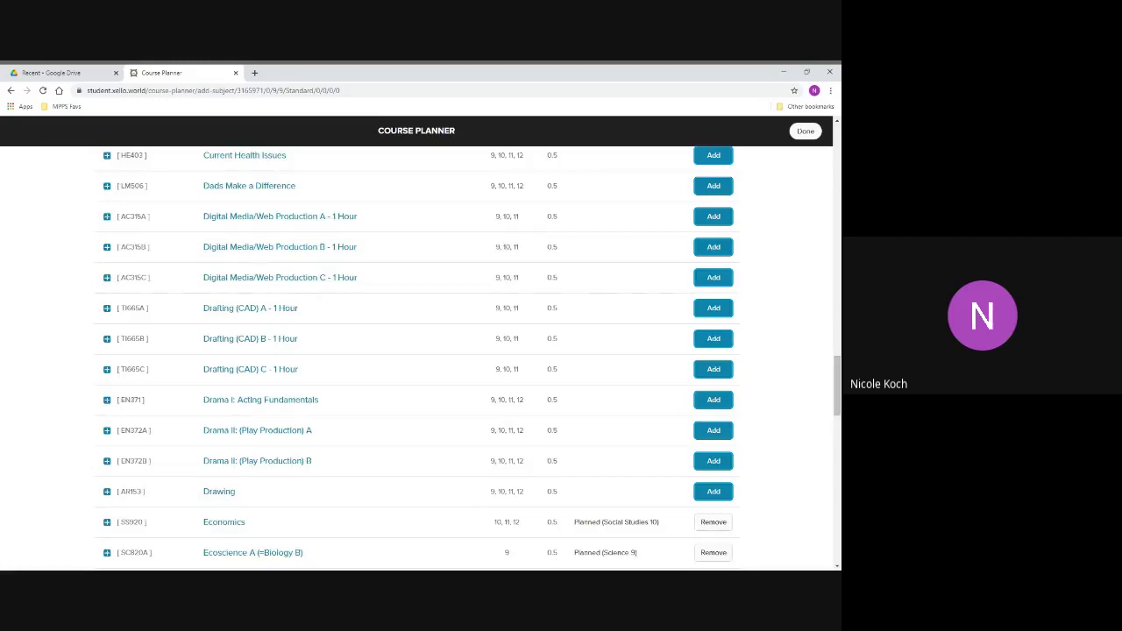
pyautogui.scroll(1, 468, 358)
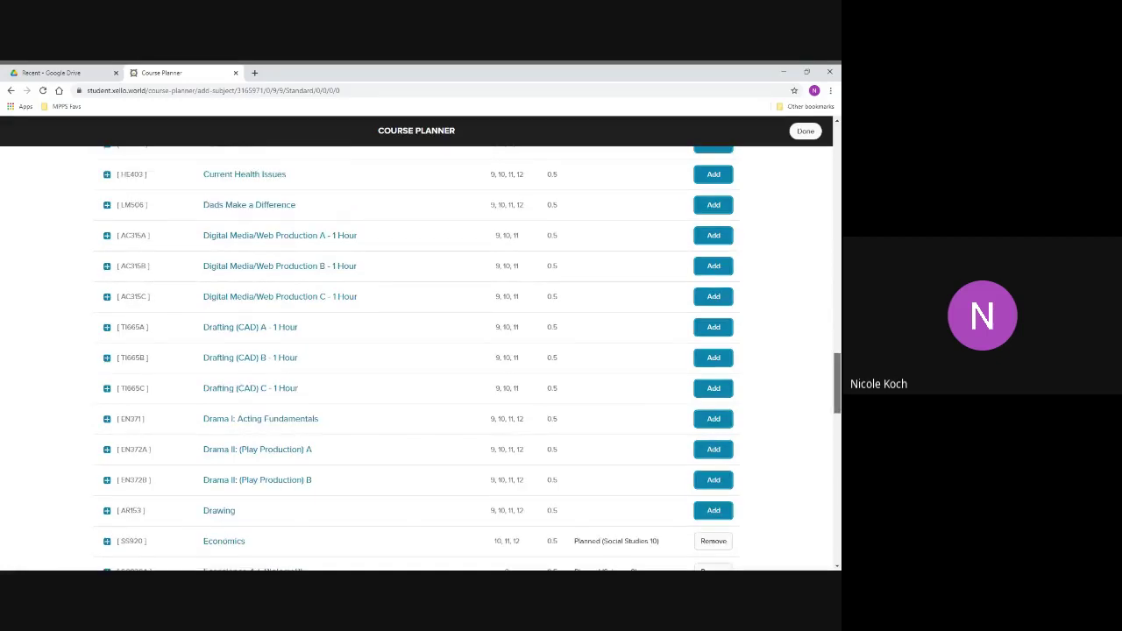
pyautogui.moveTo(837, 383); pyautogui.dragTo(837, 155)
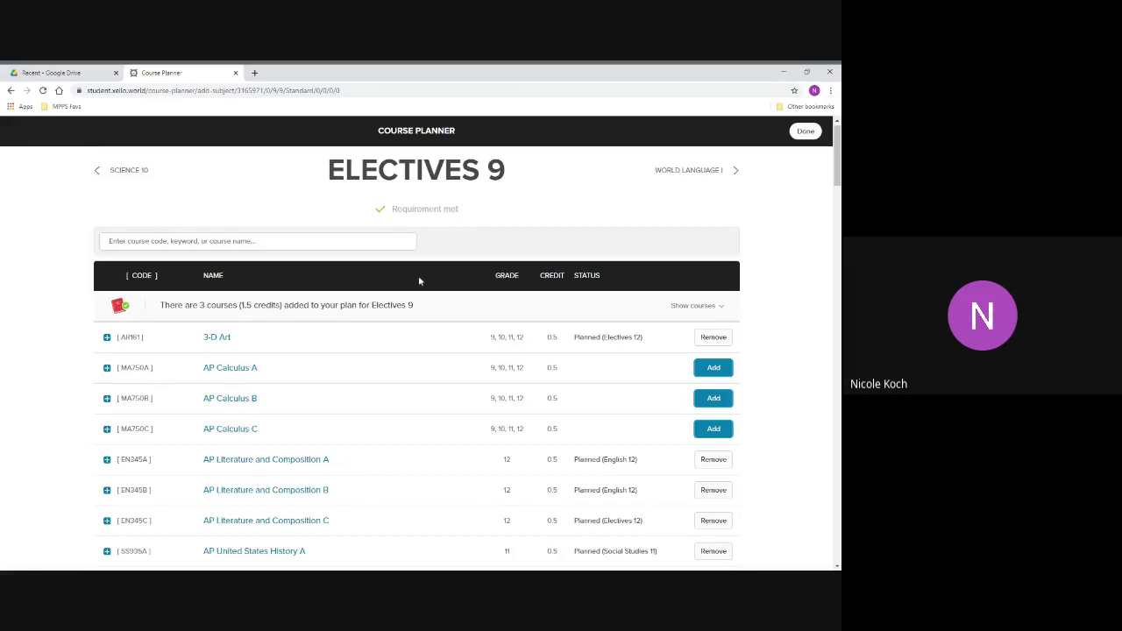
pyautogui.click(694, 306)
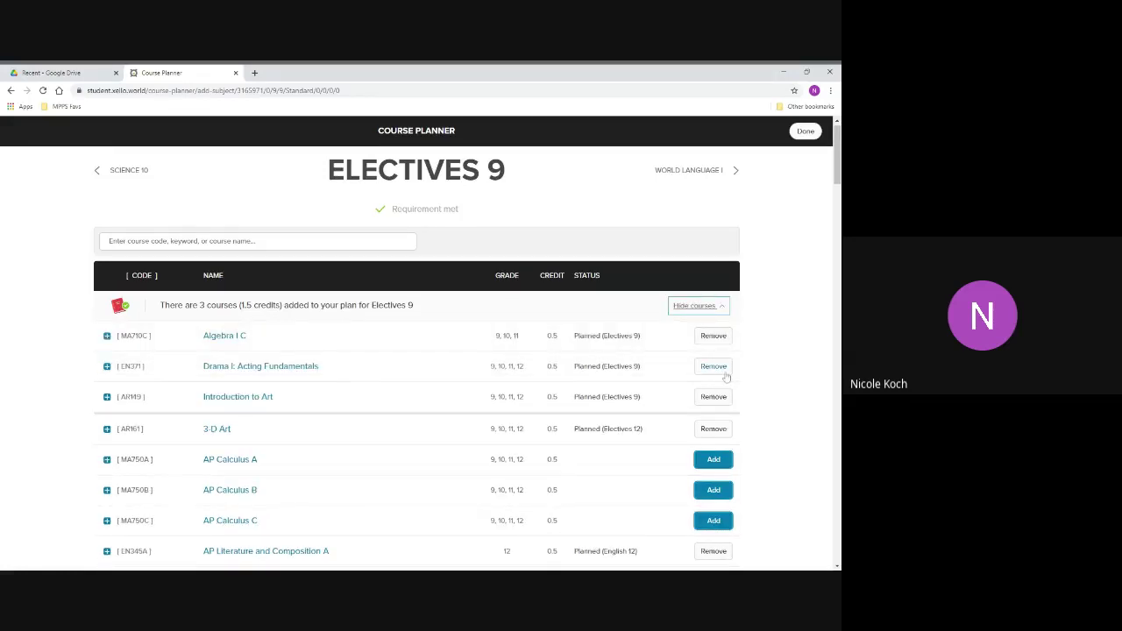
# Search for Drama and add a second Drama I: Acting Fundamentals to Electives 9
pyautogui.click(715, 309)
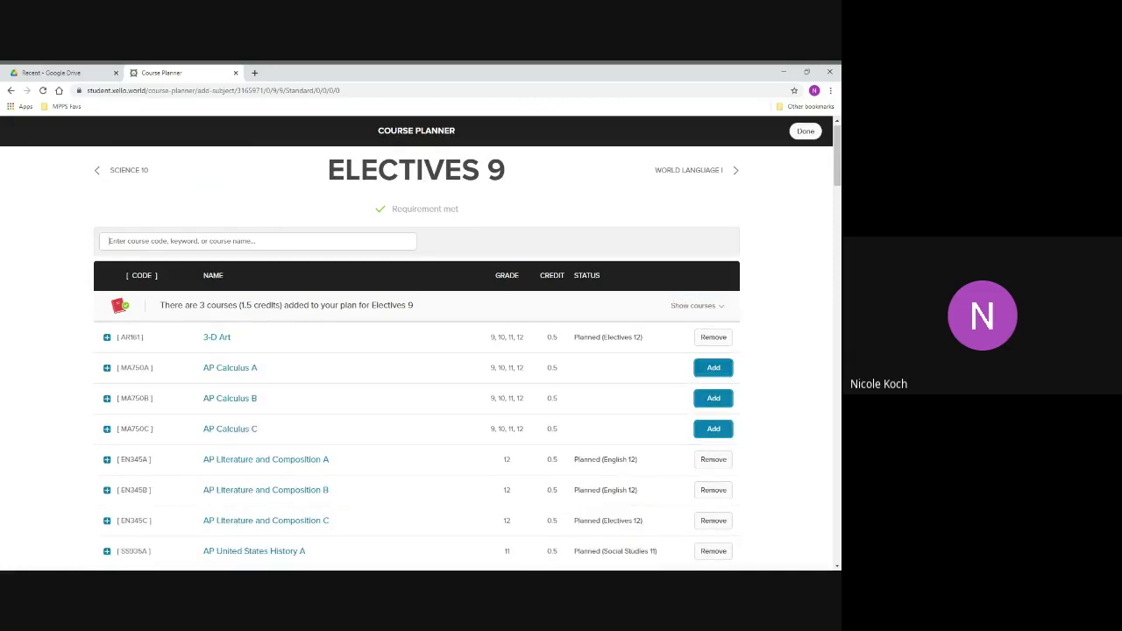
pyautogui.click(258, 241)
pyautogui.write('drama')
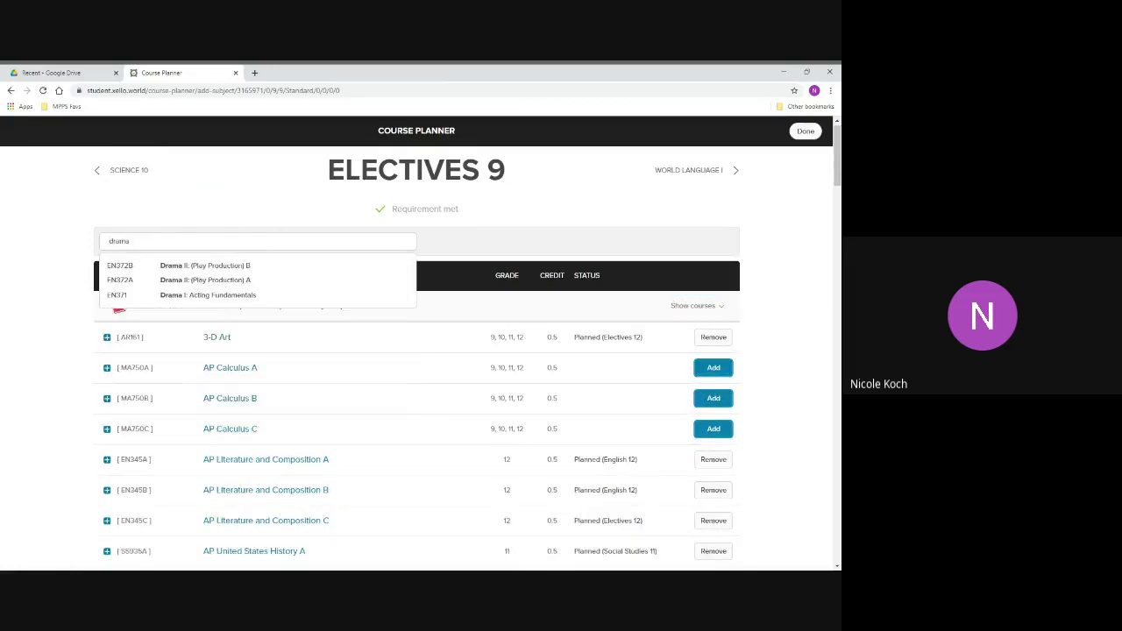
pyautogui.write('a 1')
pyautogui.press('BackSpace')
pyautogui.press('BackSpace')
pyautogui.press('BackSpace')
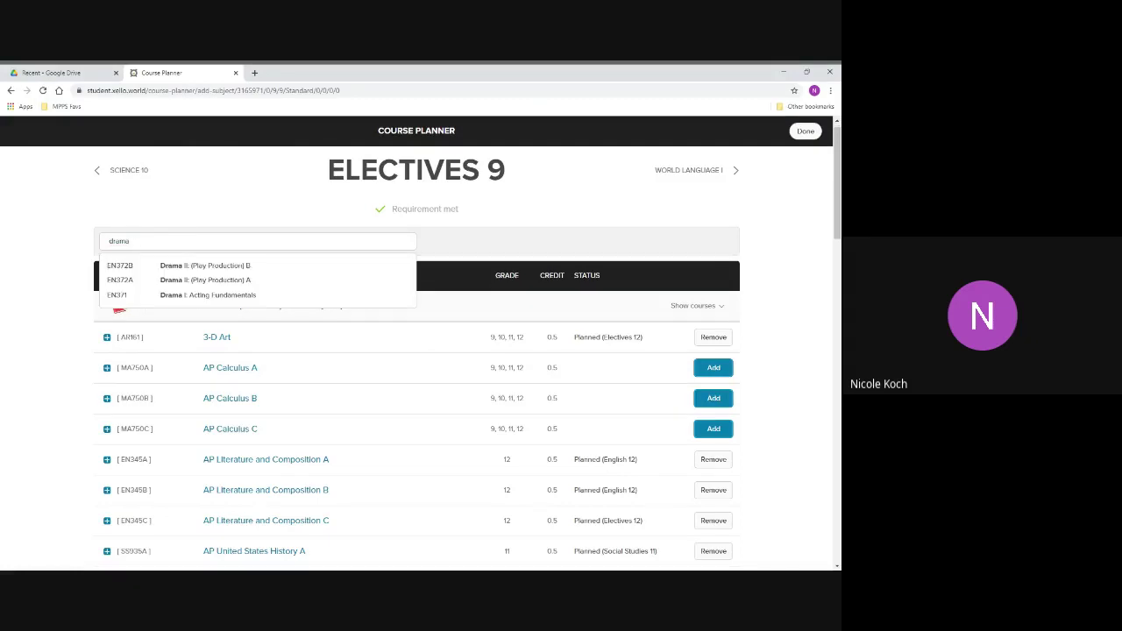
pyautogui.click(266, 296)
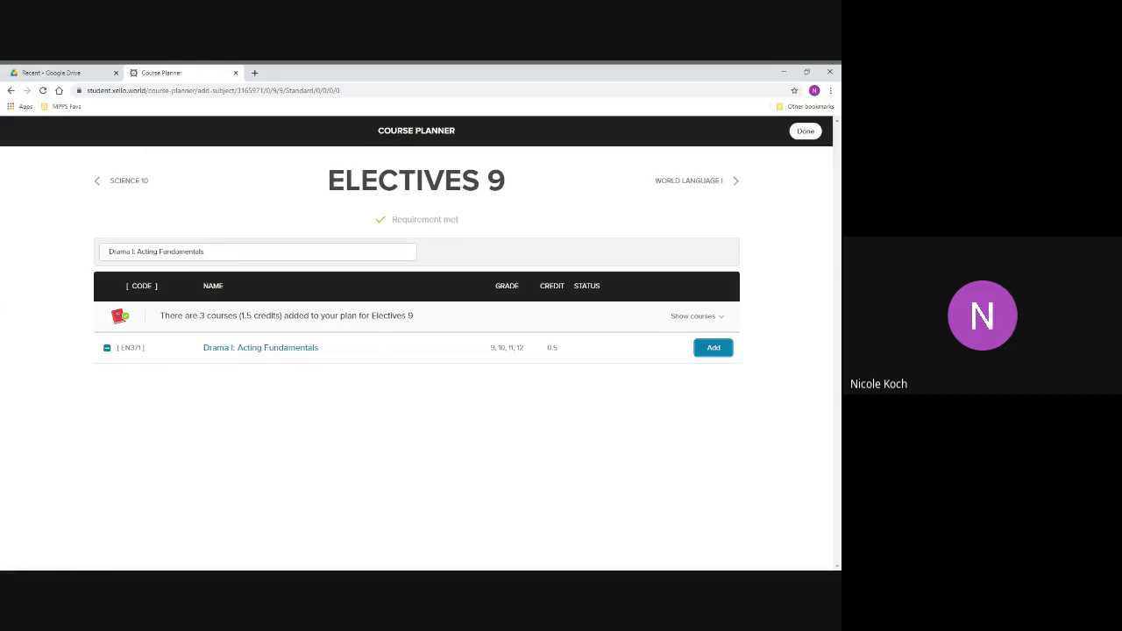
pyautogui.click(714, 348)
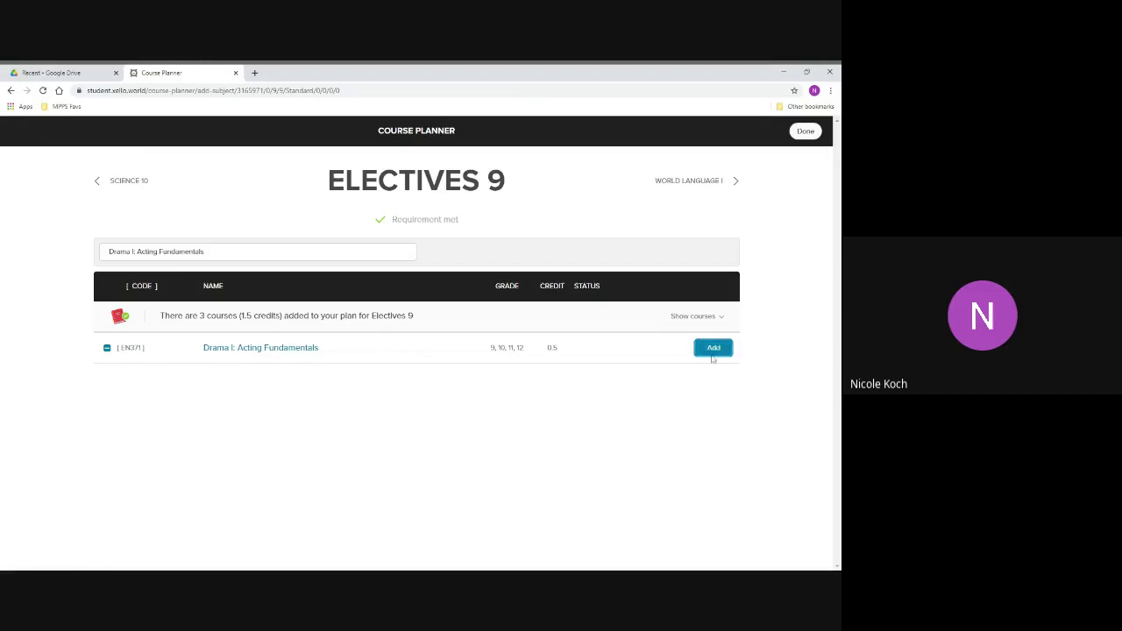
pyautogui.click(807, 133)
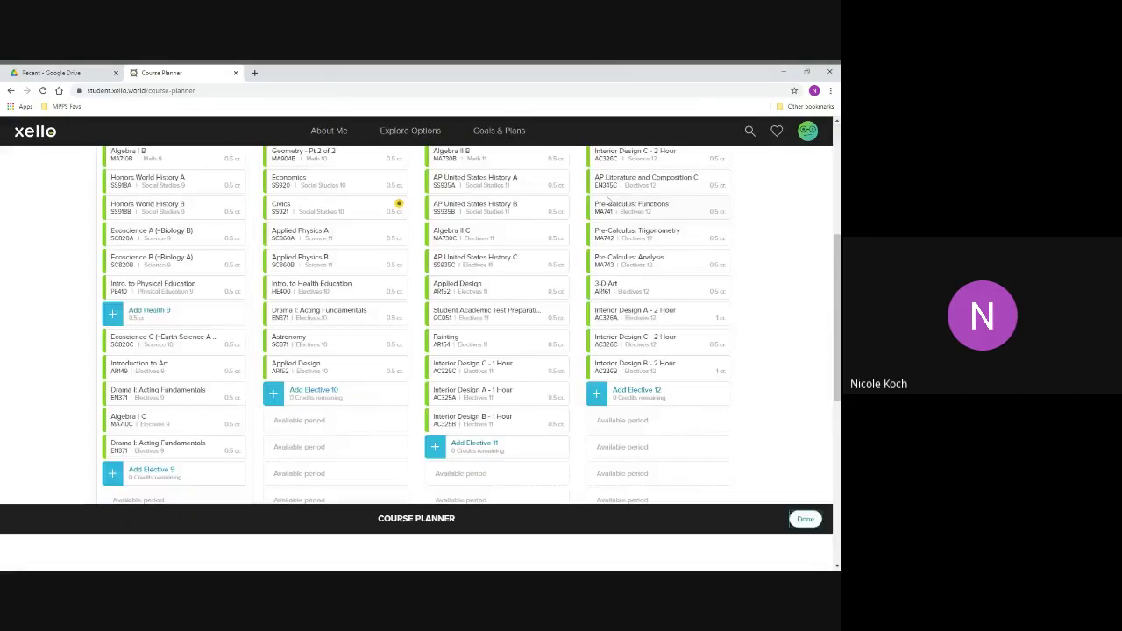
pyautogui.scroll(1, 161, 438)
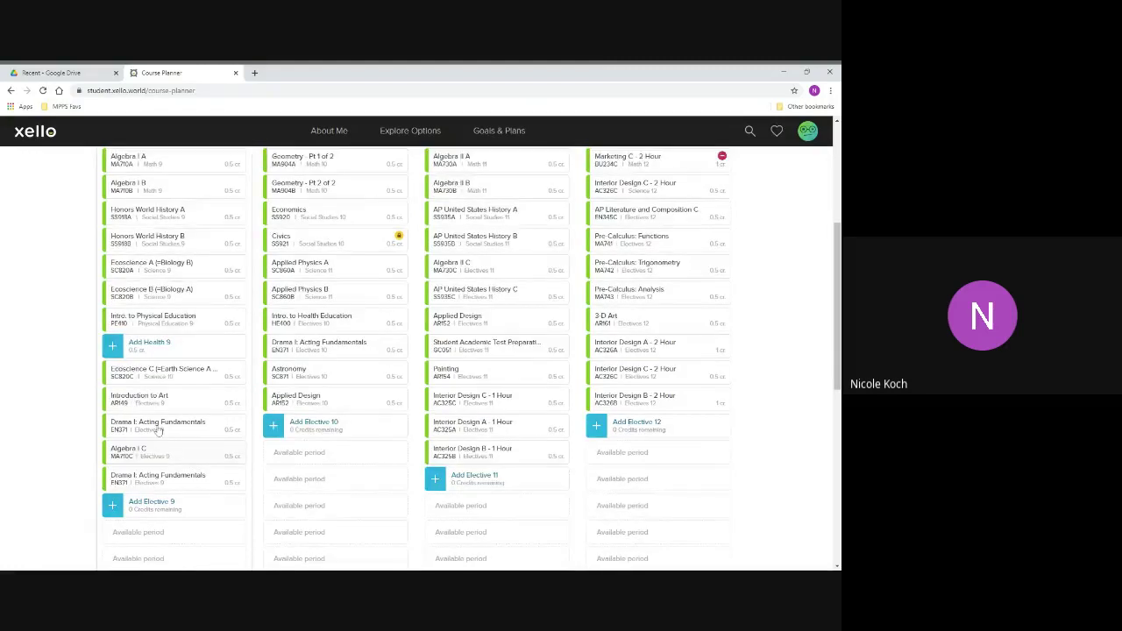
pyautogui.scroll(3, 160, 429)
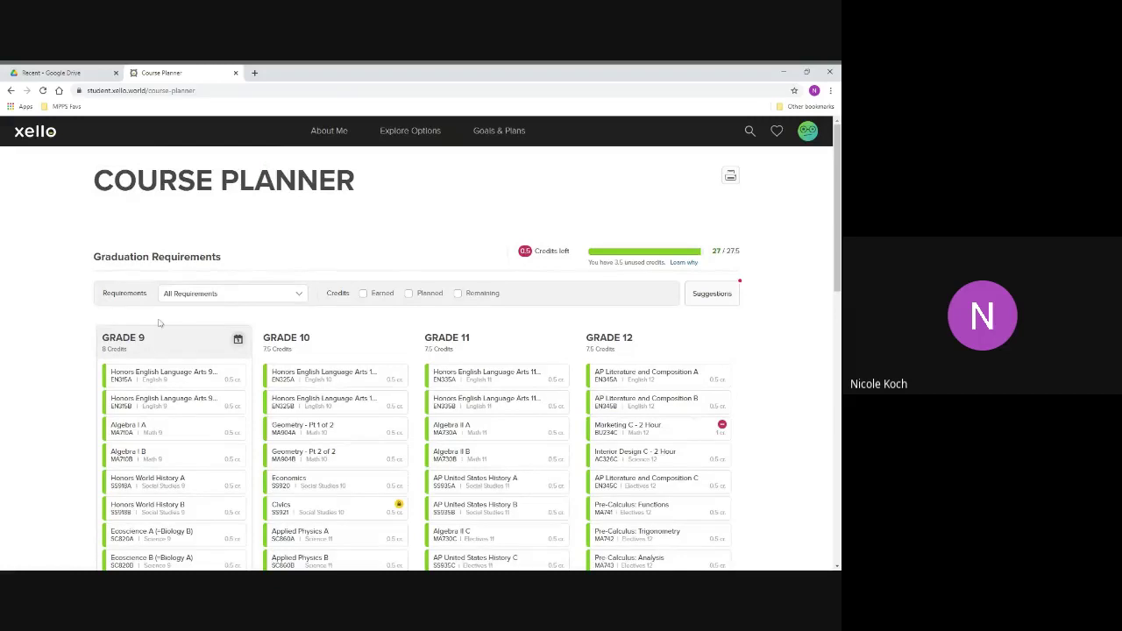
pyautogui.scroll(-1, 163, 413)
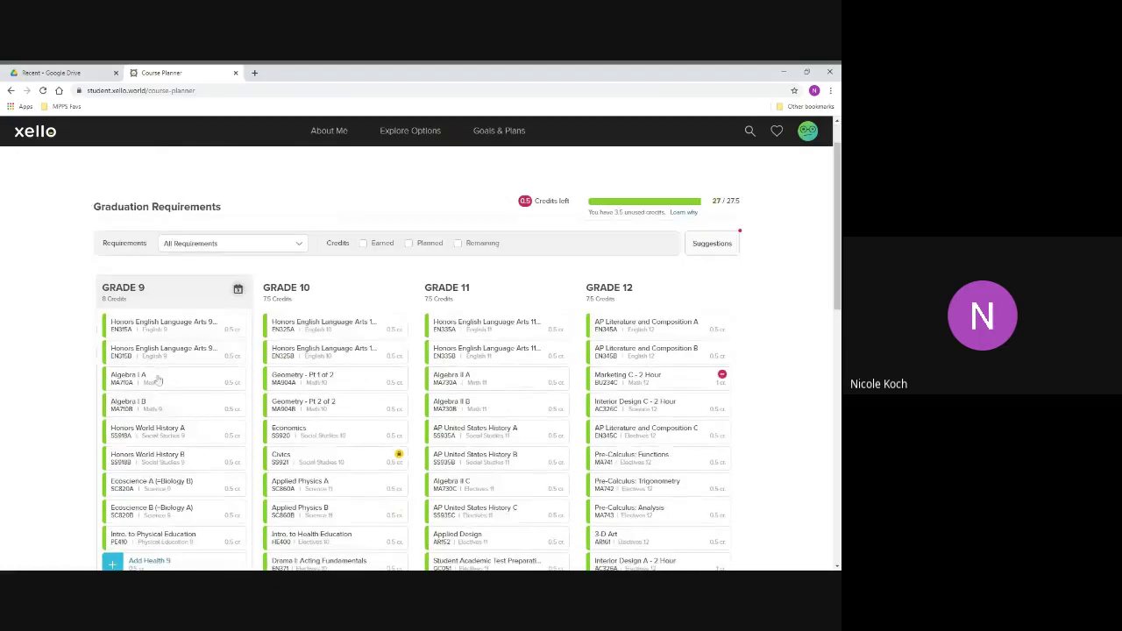
pyautogui.scroll(-2, 160, 385)
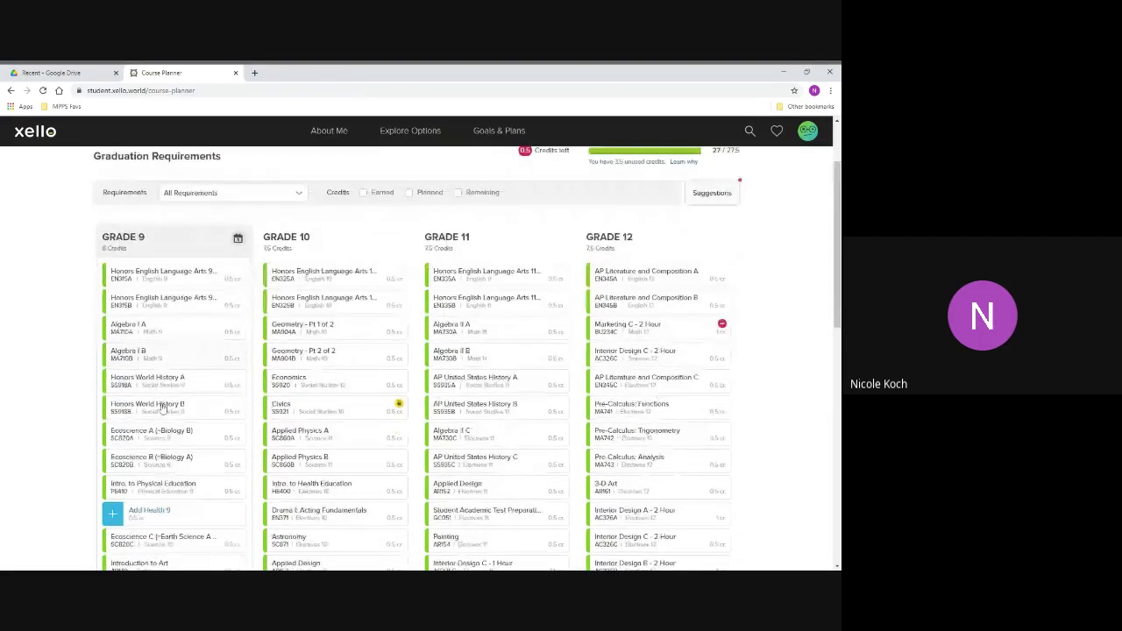
pyautogui.scroll(-2, 162, 412)
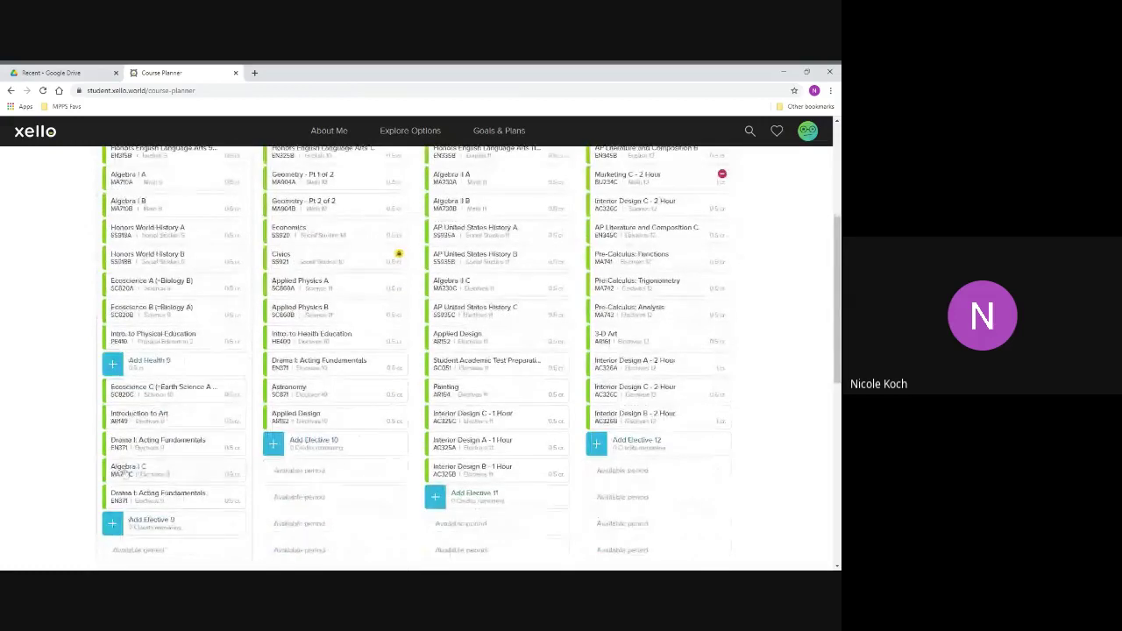
pyautogui.scroll(1, 159, 304)
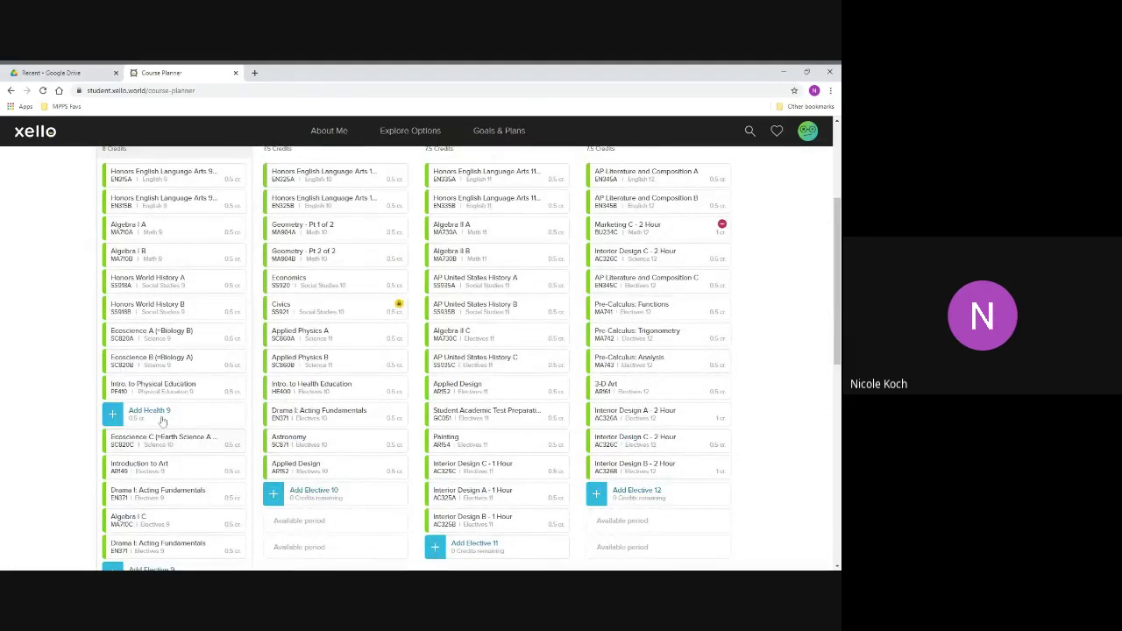
pyautogui.scroll(-1, 162, 388)
pyautogui.scroll(-6, 161, 388)
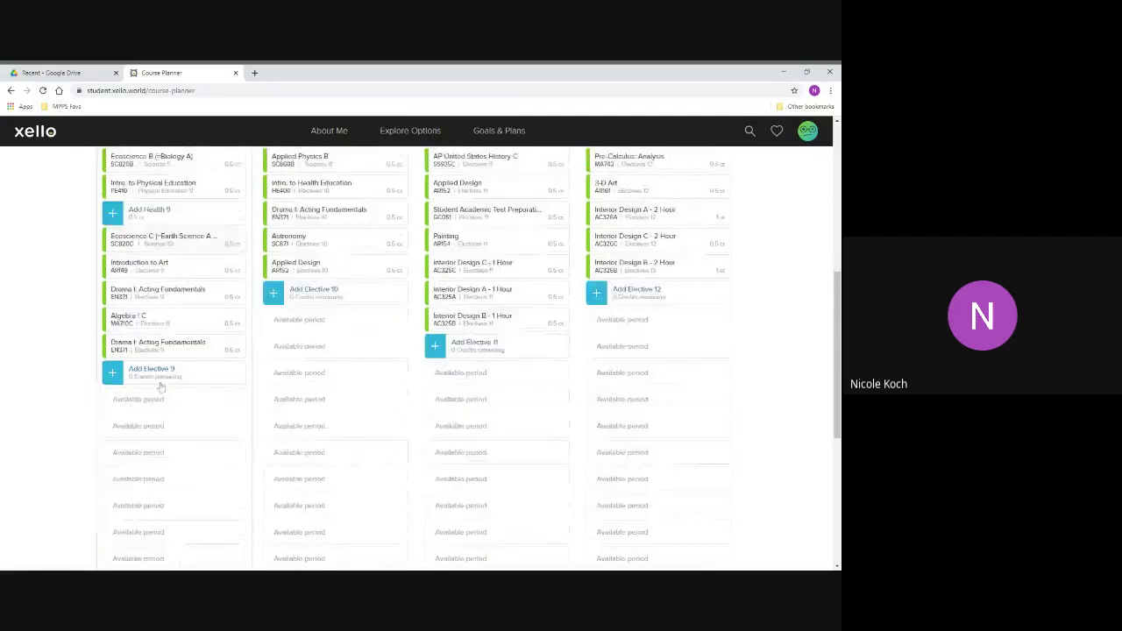
pyautogui.scroll(4, 161, 385)
pyautogui.scroll(1, 161, 385)
pyautogui.scroll(-2, 153, 394)
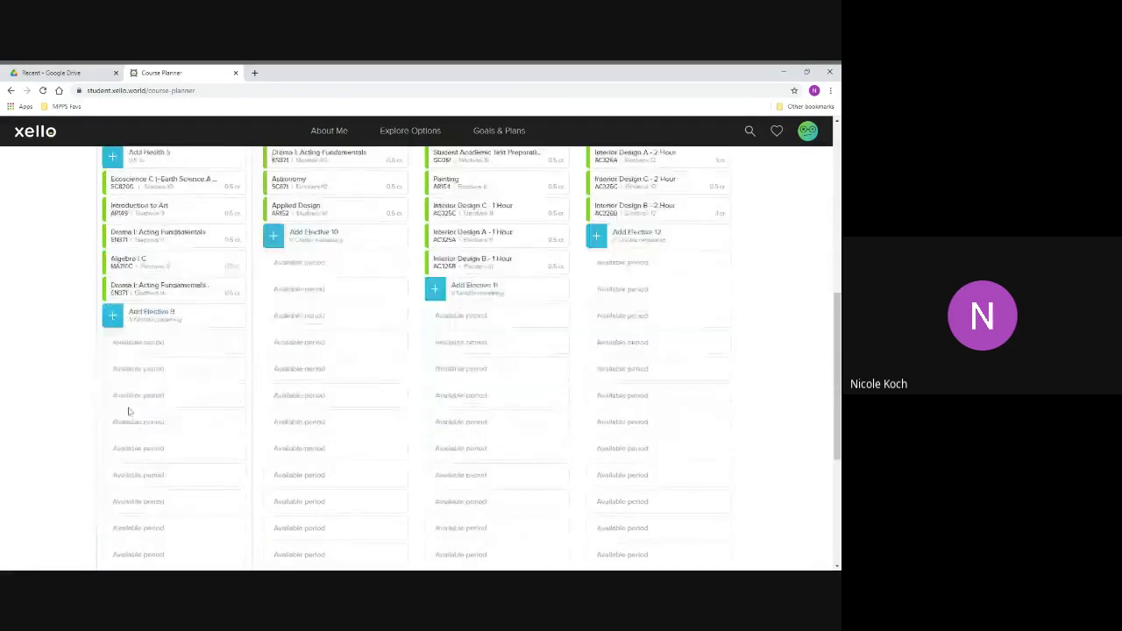
pyautogui.scroll(2, 148, 355)
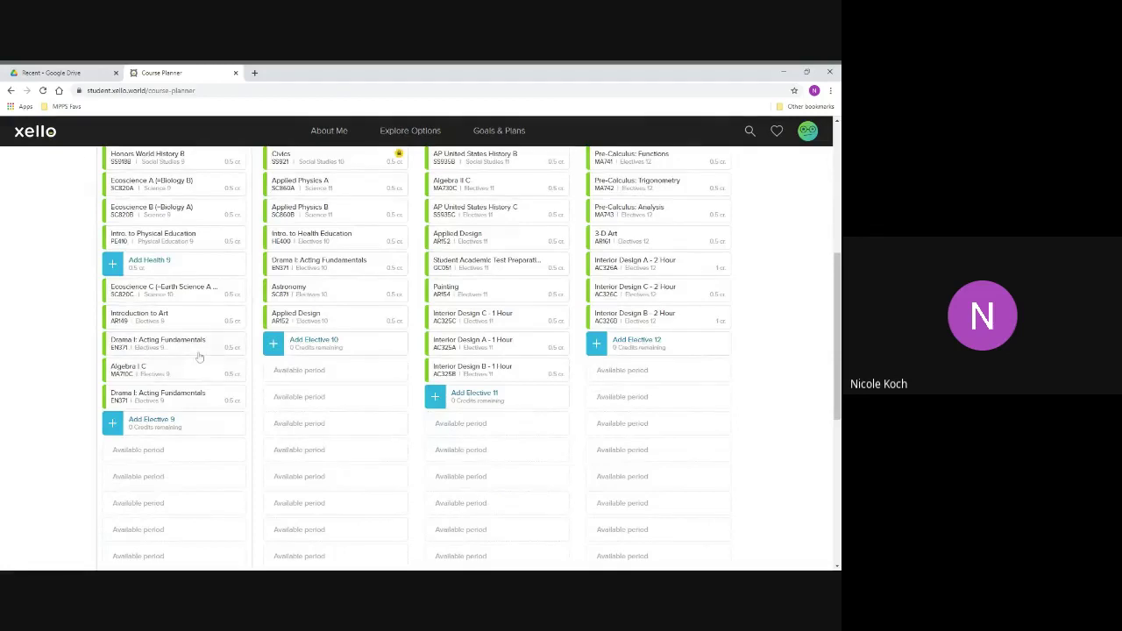
# Delete one of the two Drama I: Acting Fundamentals rows from Electives 9
pyautogui.click(188, 352)
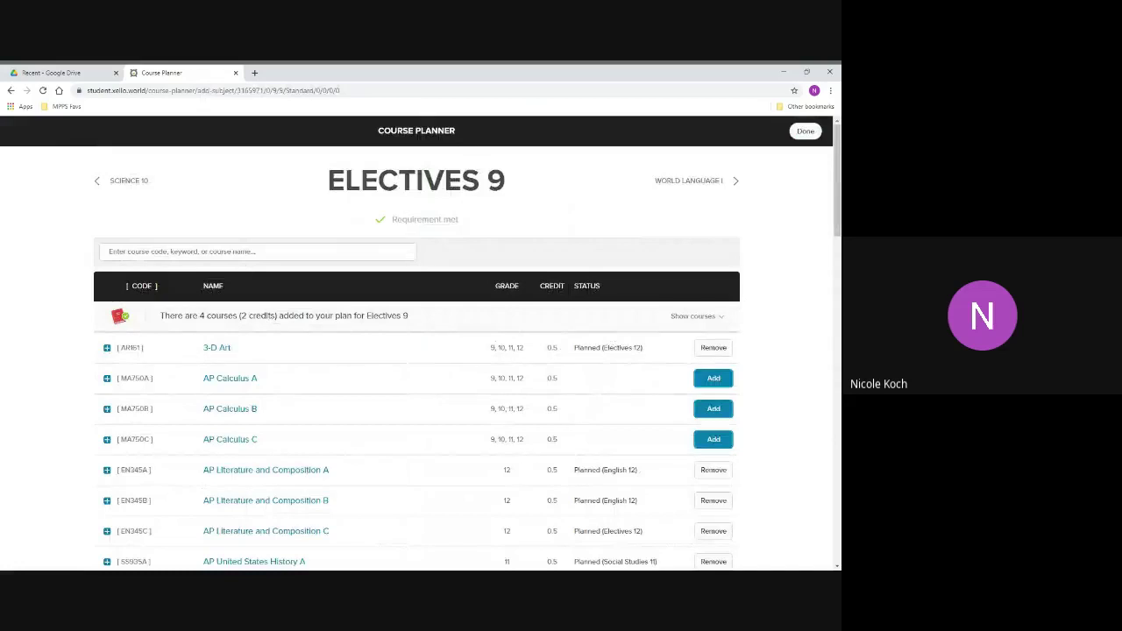
pyautogui.click(688, 317)
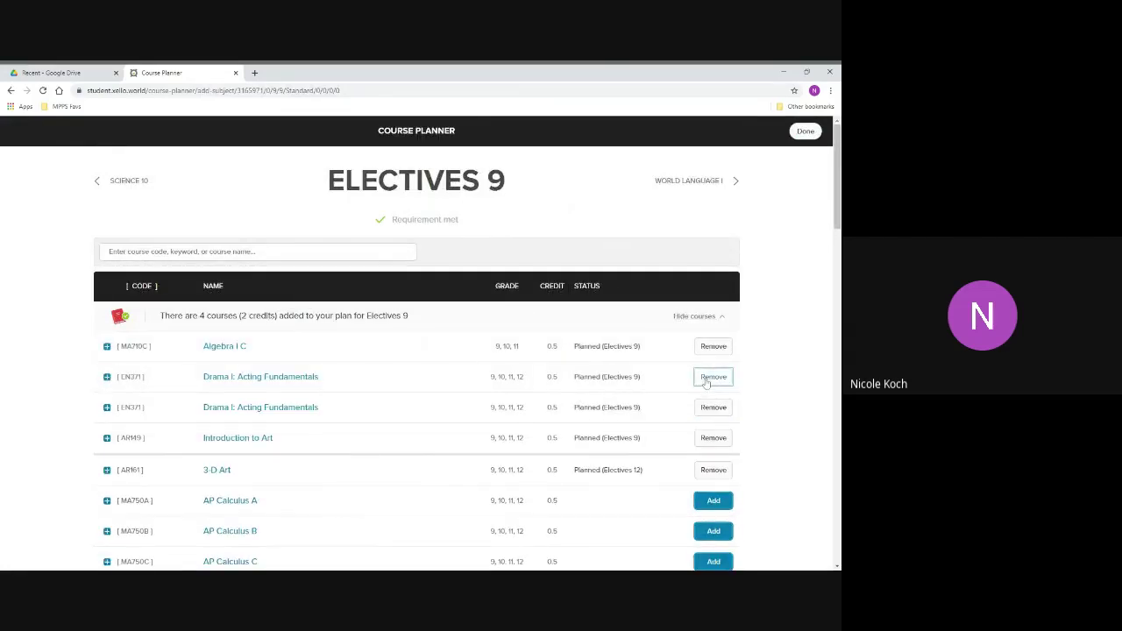
pyautogui.click(707, 382)
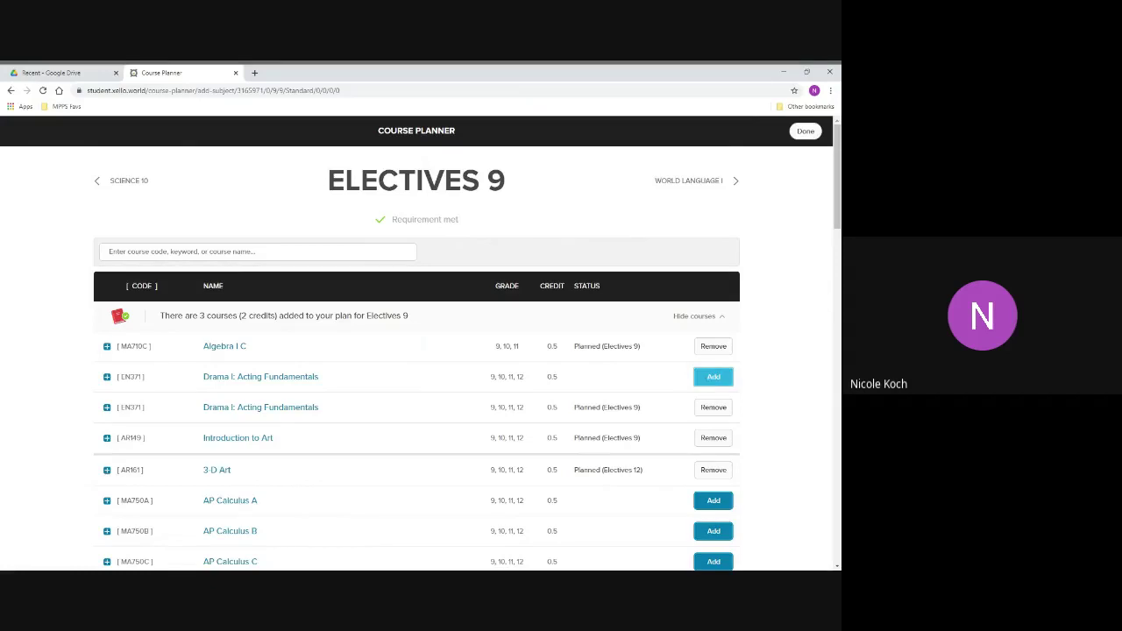
pyautogui.click(804, 130)
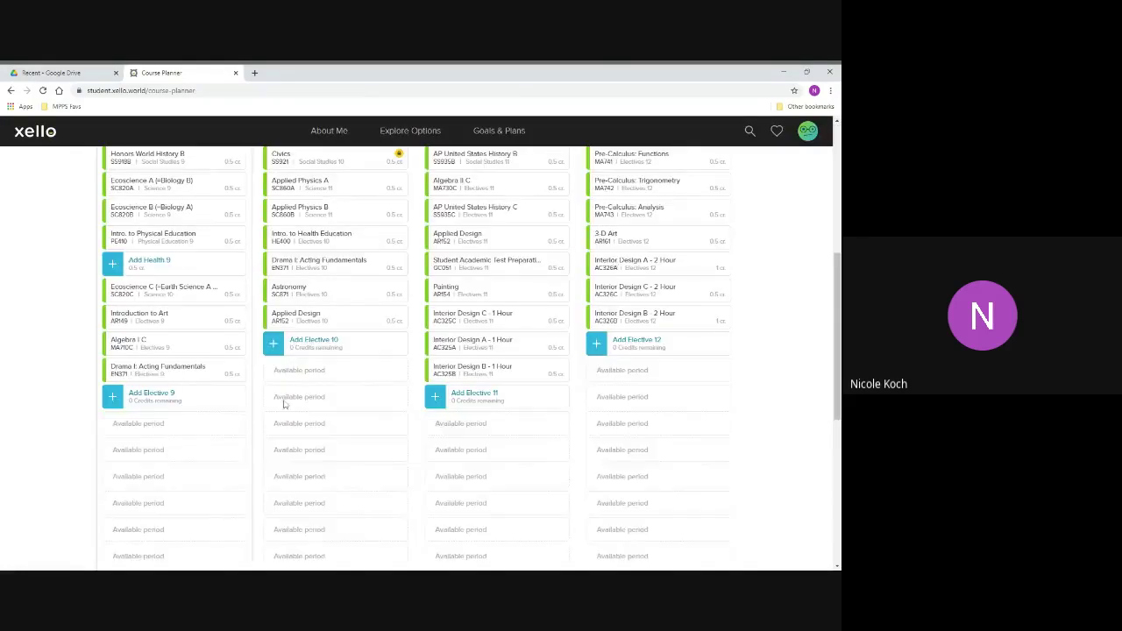
pyautogui.scroll(5, 166, 412)
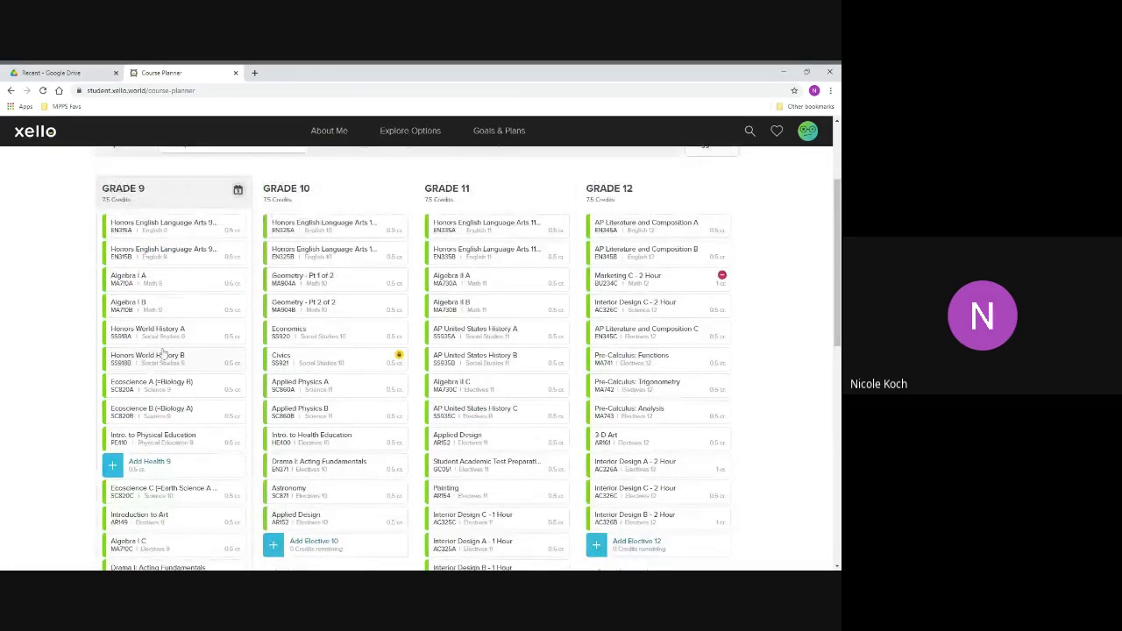
pyautogui.scroll(2, 163, 353)
pyautogui.scroll(1, 163, 353)
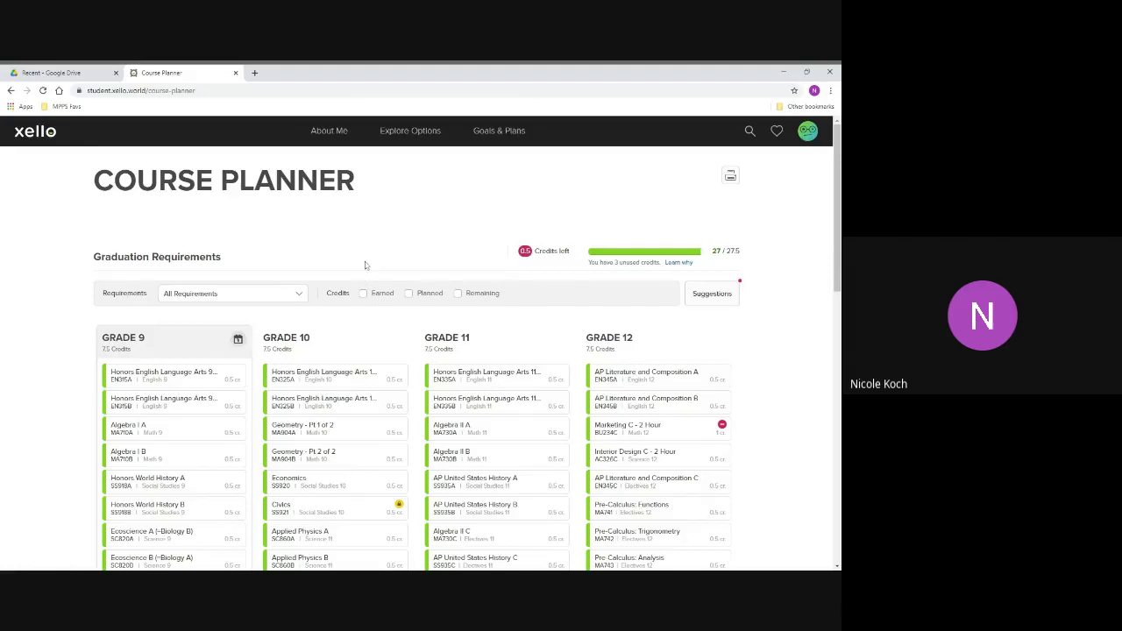
pyautogui.scroll(-1, 330, 265)
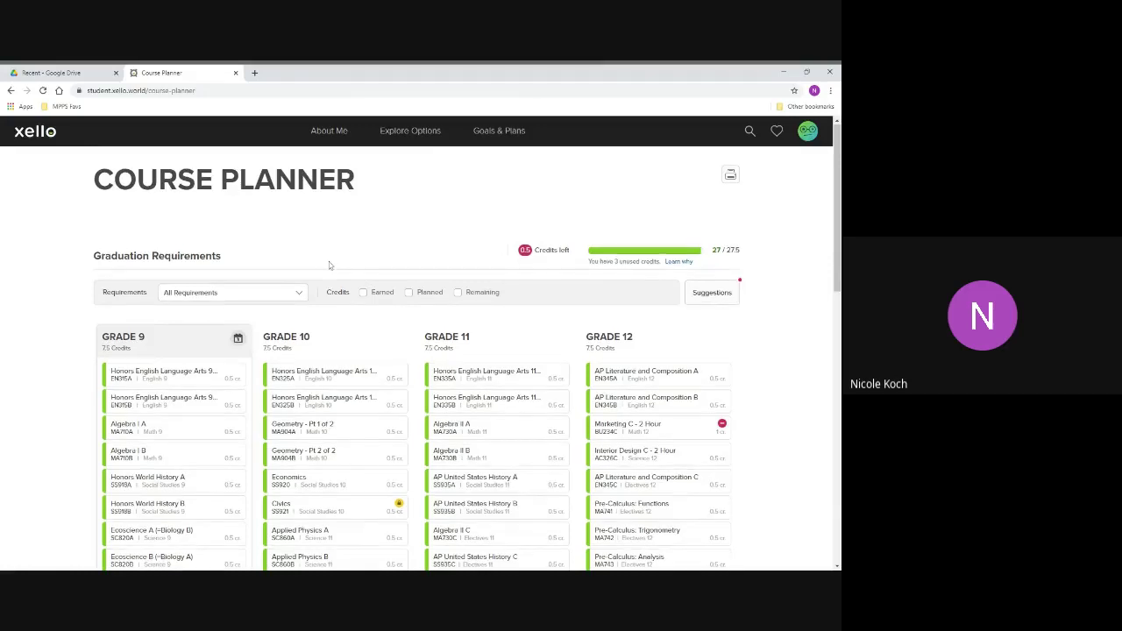
pyautogui.scroll(-5, 330, 265)
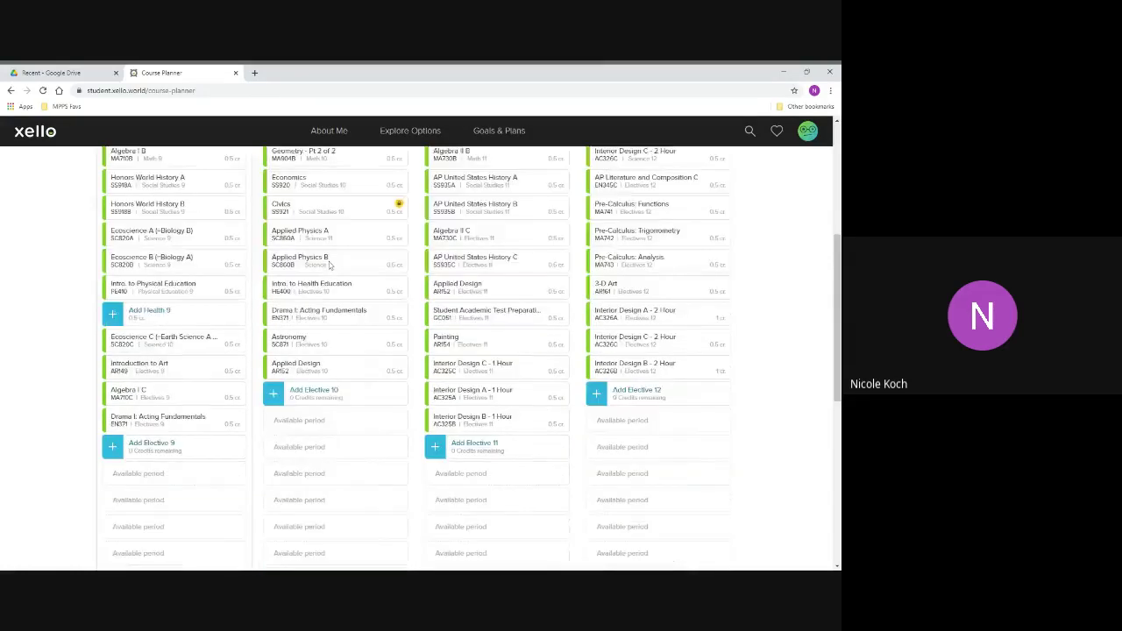
pyautogui.scroll(-4, 211, 252)
pyautogui.scroll(-2, 210, 251)
pyautogui.scroll(1, 210, 251)
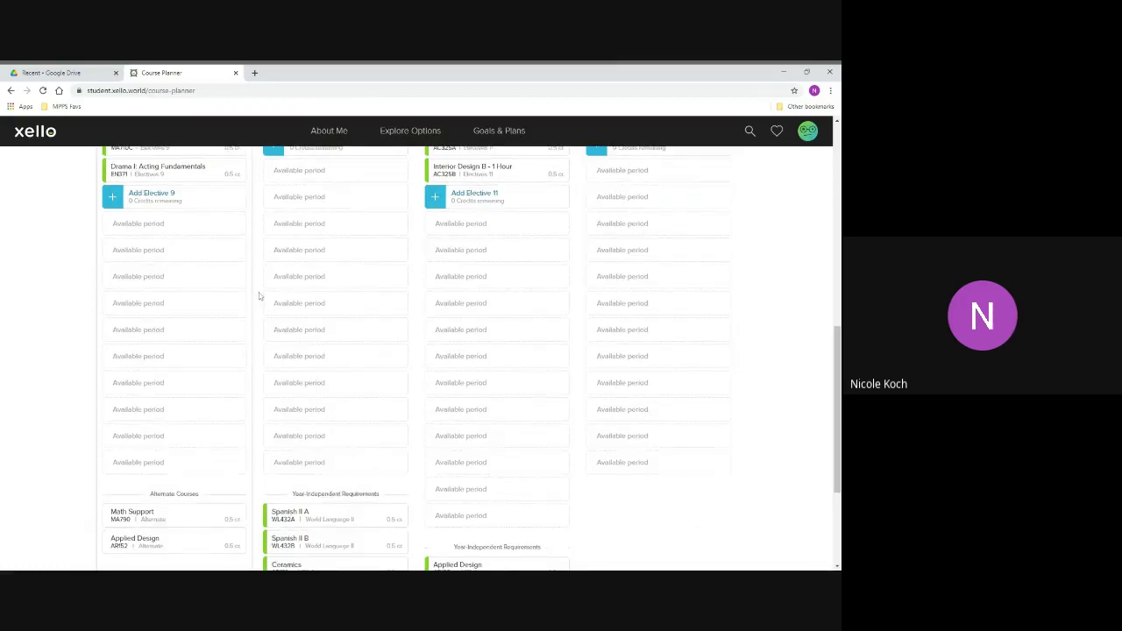
pyautogui.scroll(1, 259, 296)
pyautogui.scroll(5, 259, 296)
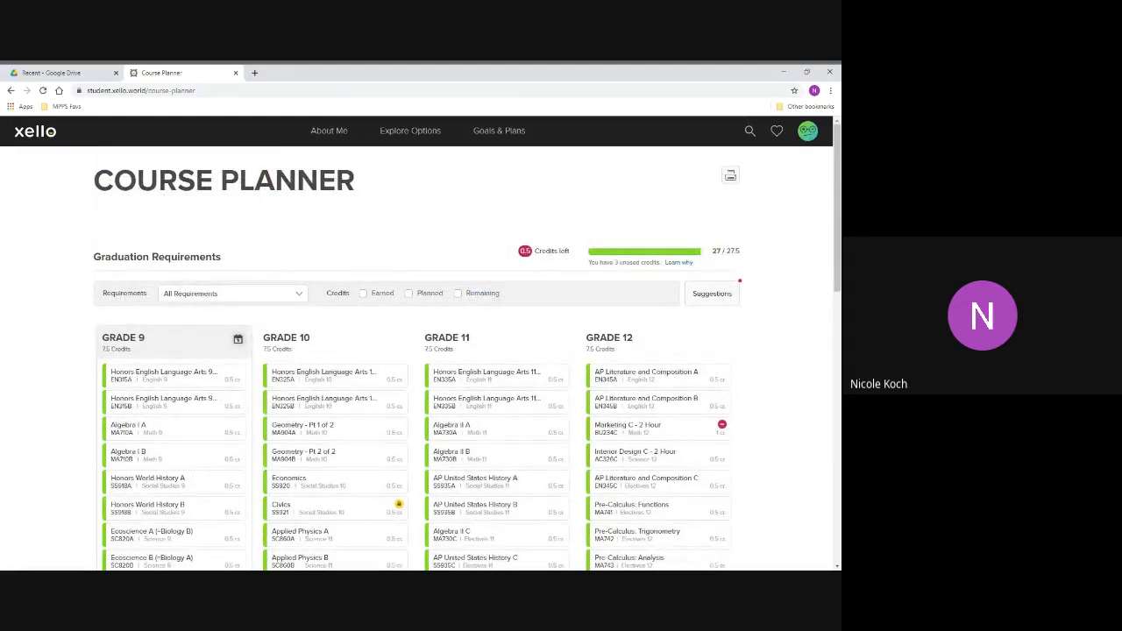
pyautogui.scroll(-4, 114, 350)
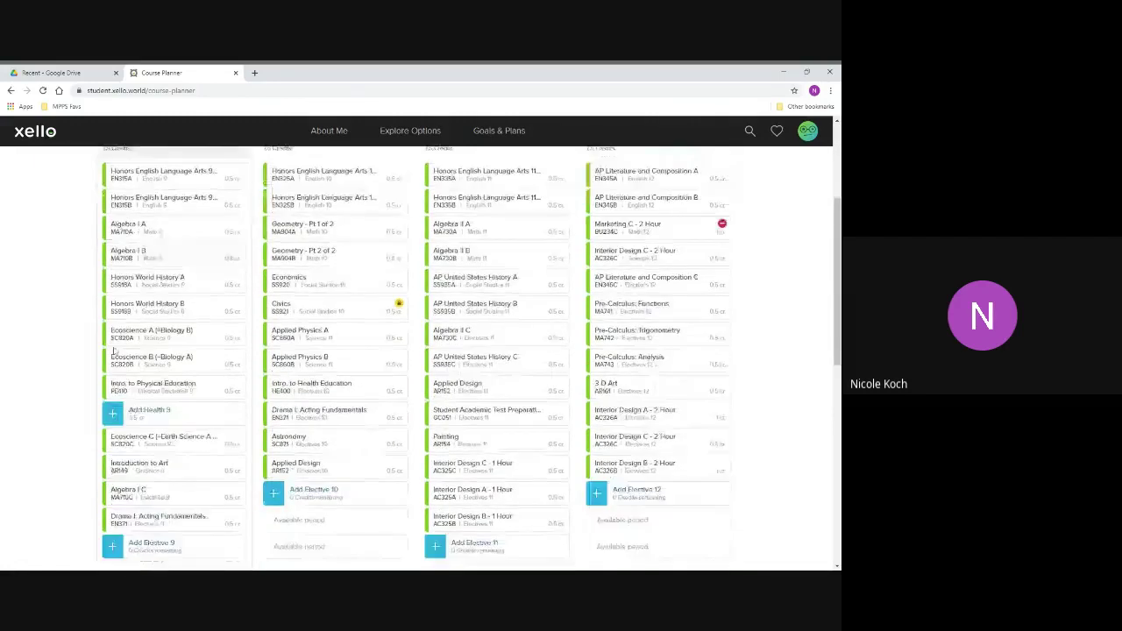
pyautogui.scroll(-3, 73, 329)
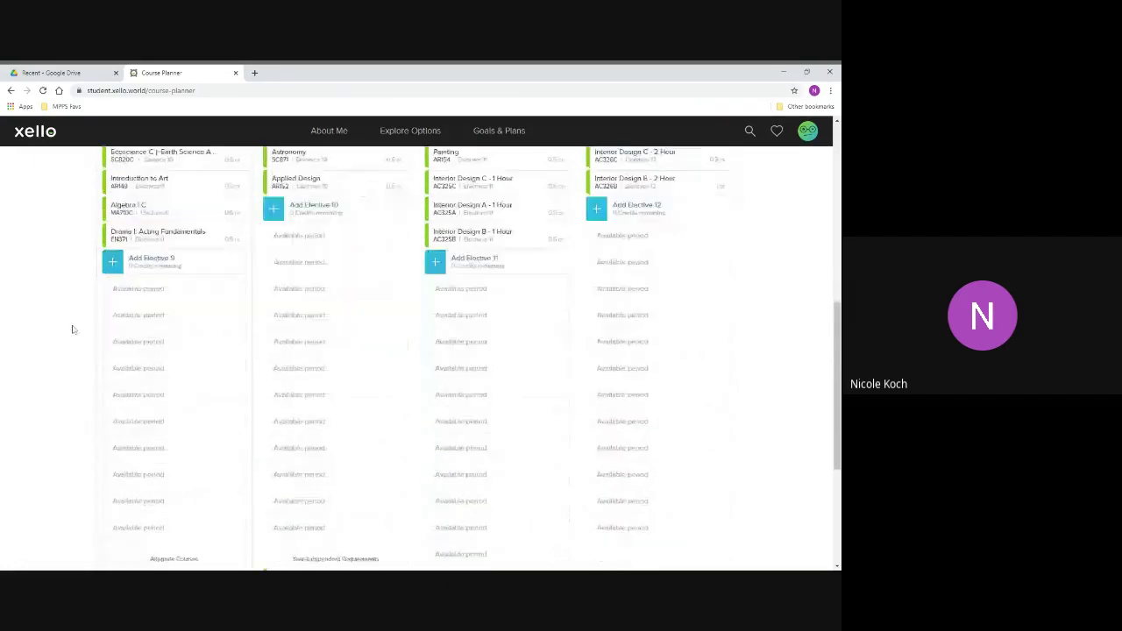
pyautogui.scroll(-3, 74, 330)
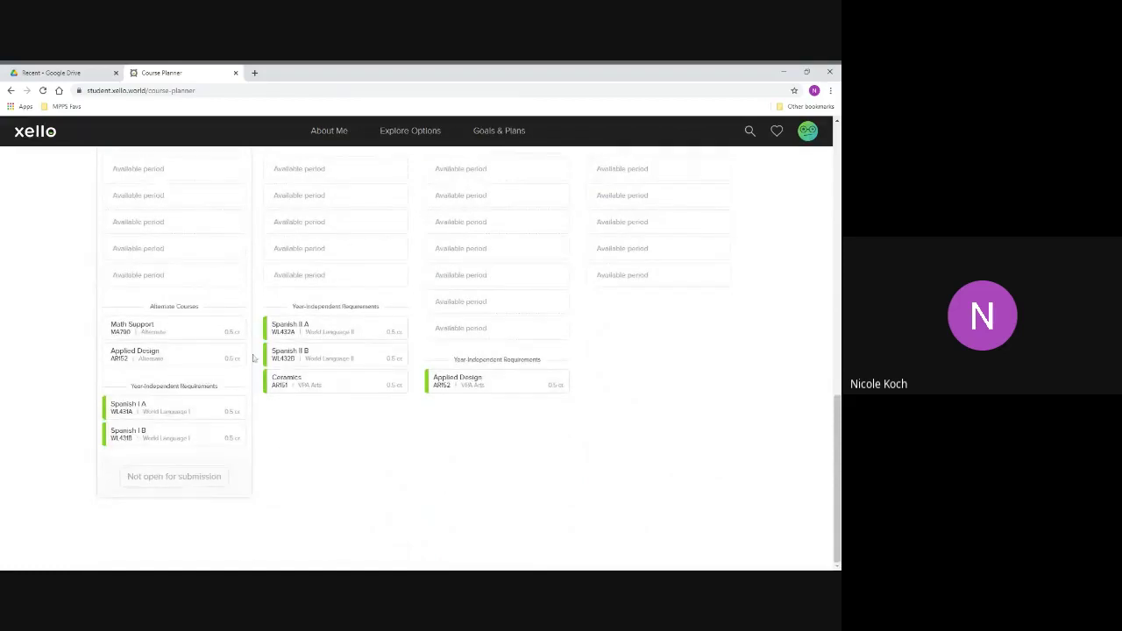
pyautogui.moveTo(836, 442)
pyautogui.mouseDown()
pyautogui.moveTo(836, 158)
pyautogui.moveTo(839, 423)
pyautogui.mouseUp()
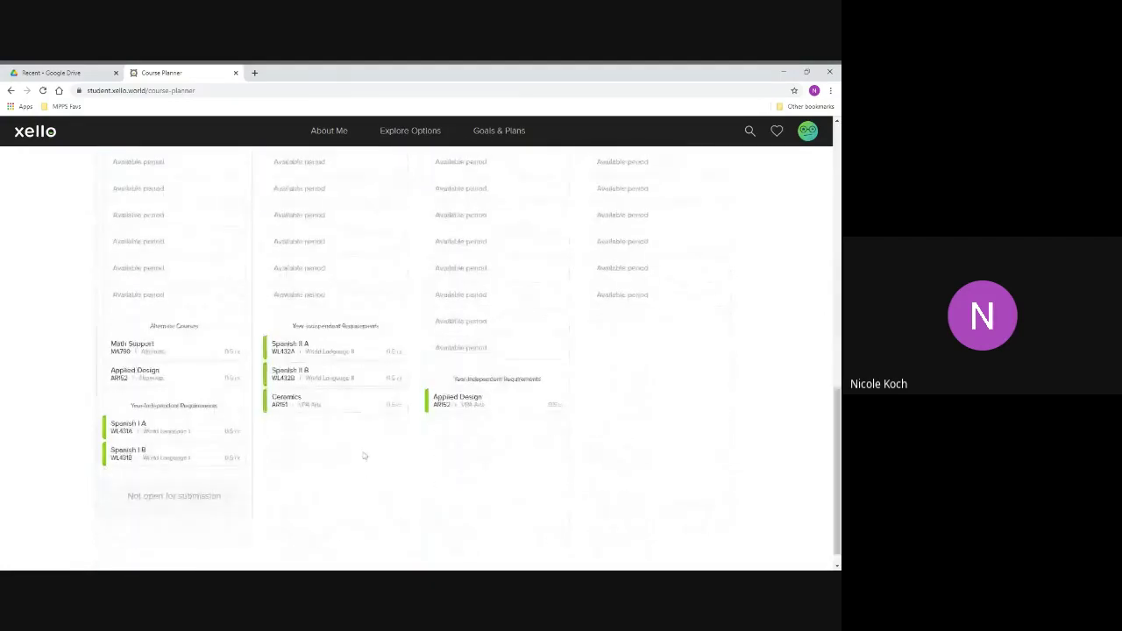
# Remove Spanish I A and Spanish I B from the World Language I plan
pyautogui.click(202, 430)
pyautogui.scroll(-1, 307, 394)
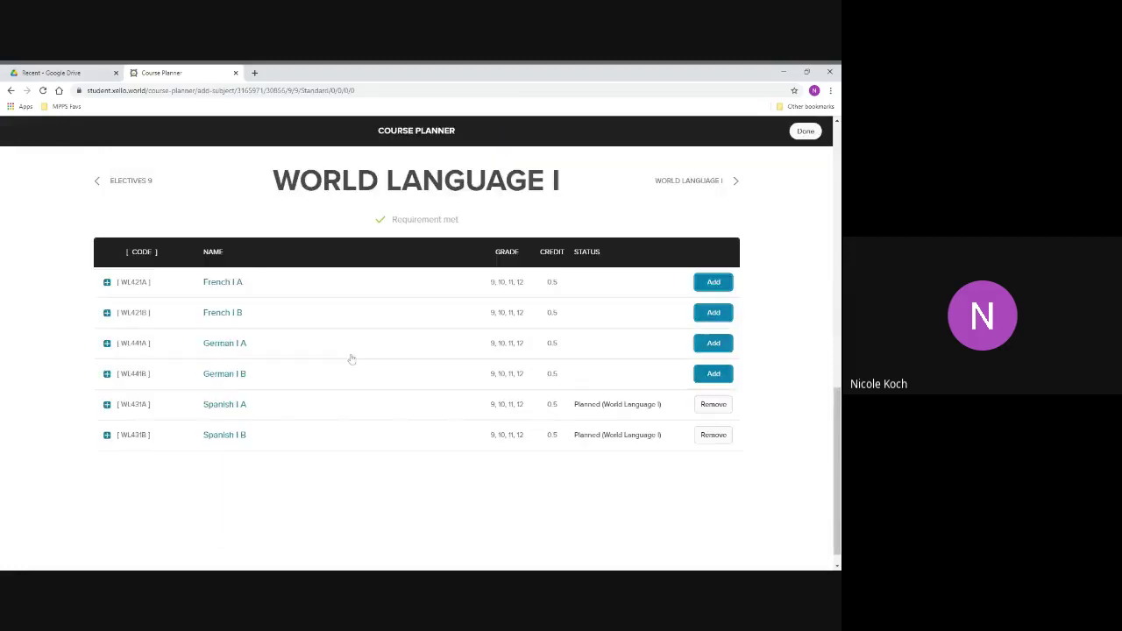
pyautogui.click(714, 404)
pyautogui.click(713, 435)
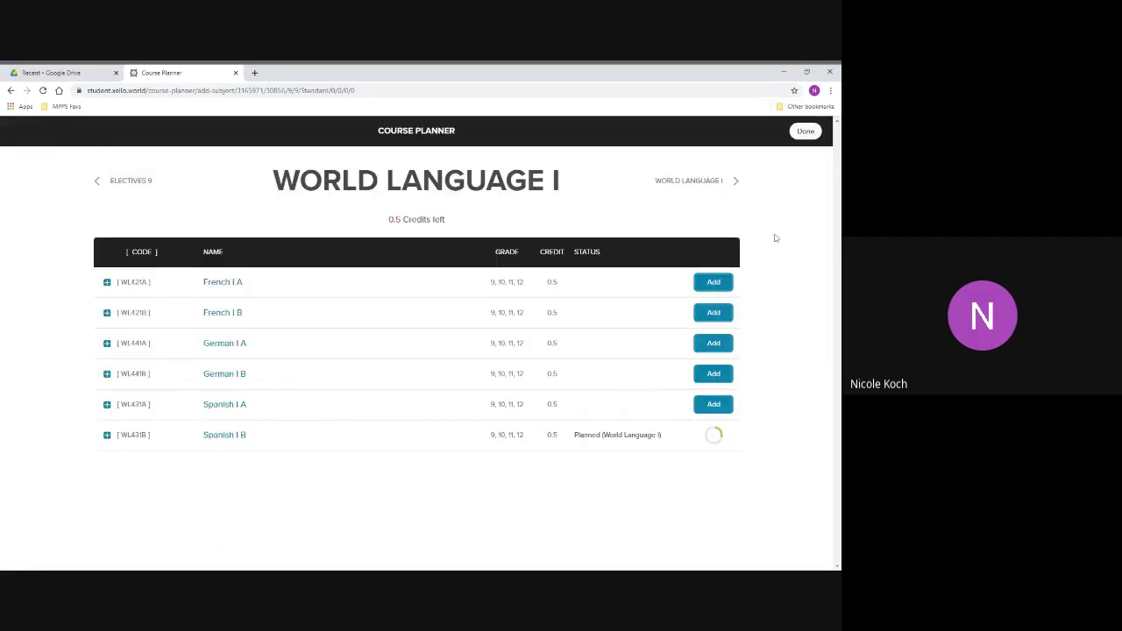
pyautogui.click(804, 130)
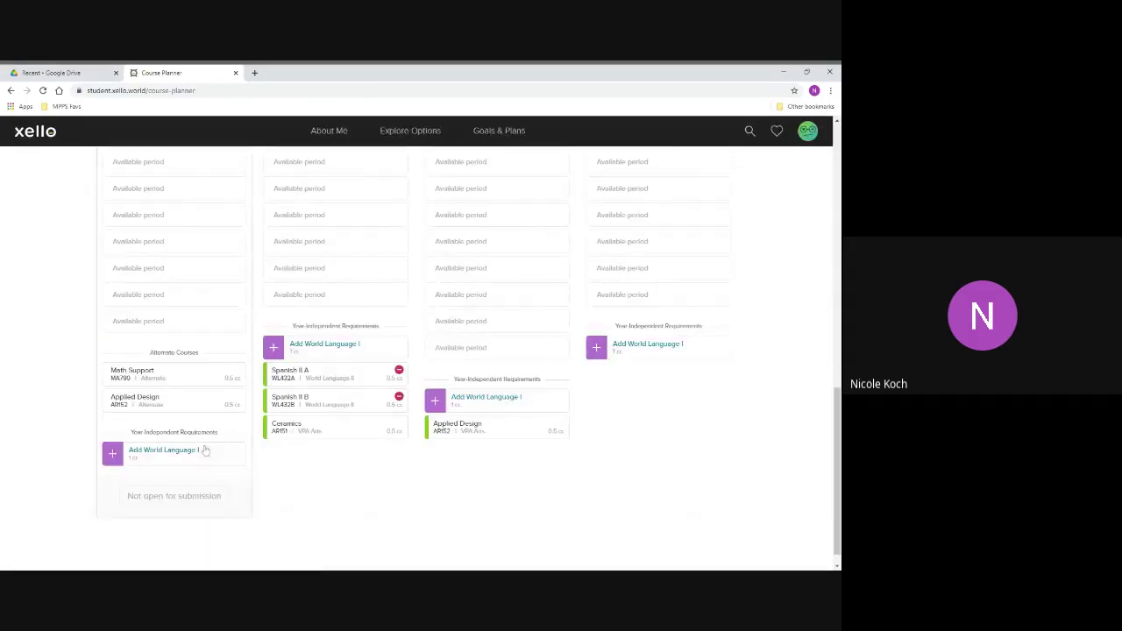
# Add Spanish I A to World Language I, accepting Spanish I B as its corequisite
pyautogui.click(163, 451)
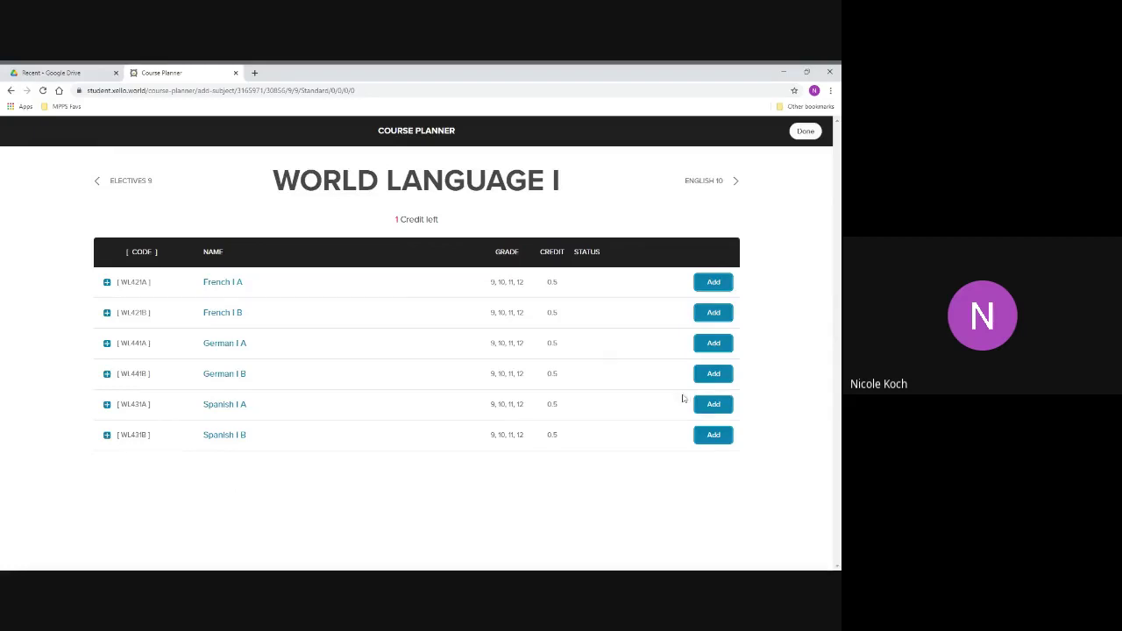
pyautogui.click(713, 404)
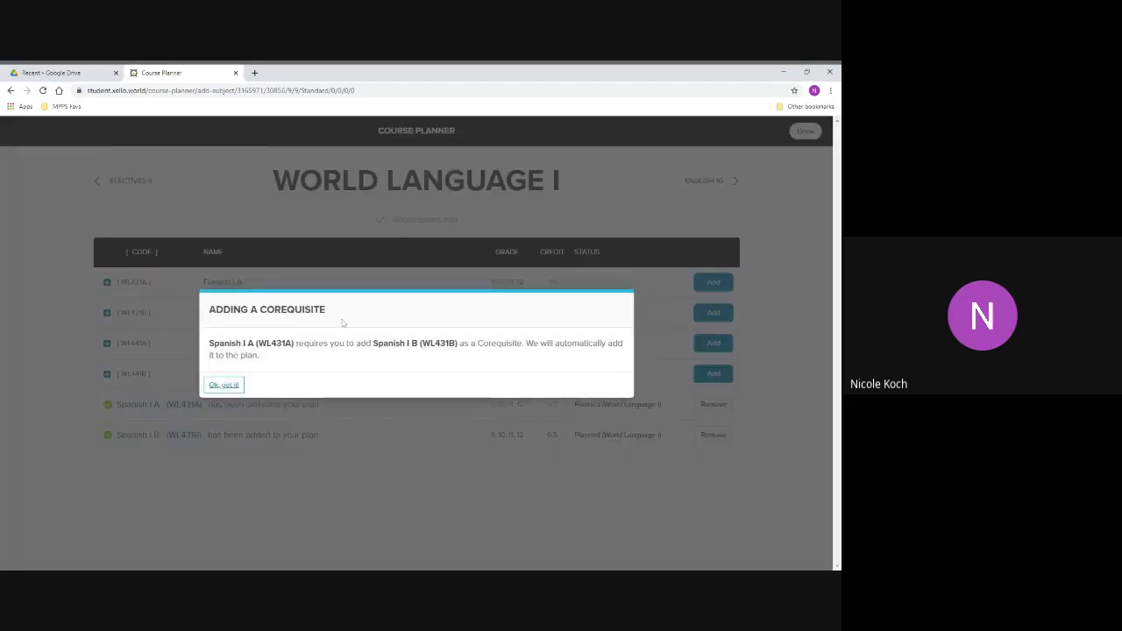
pyautogui.click(223, 386)
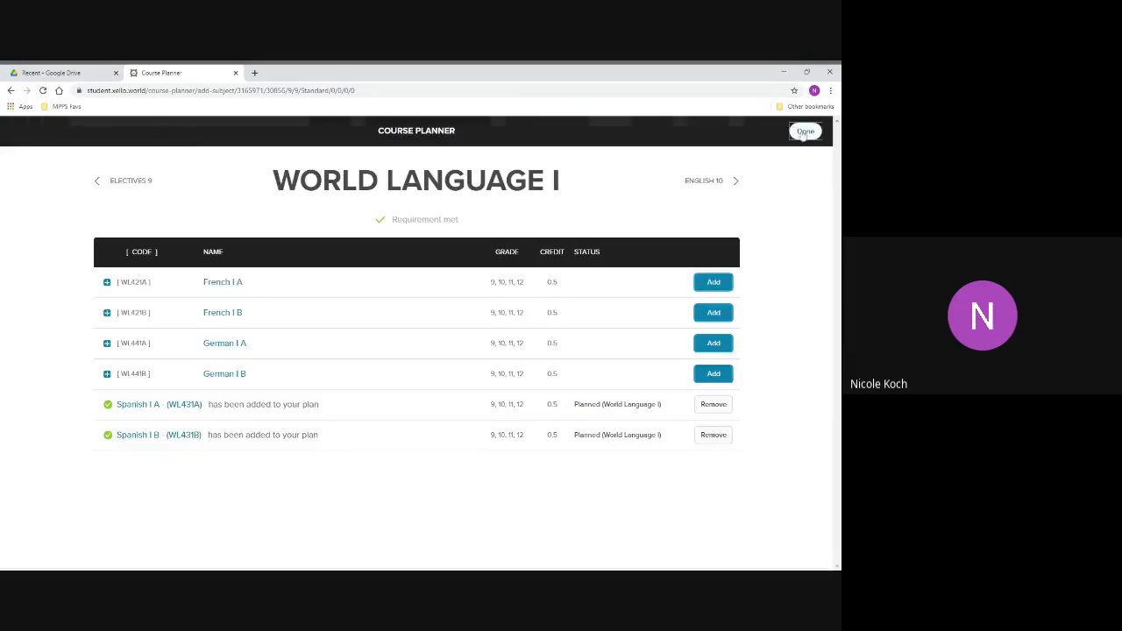
pyautogui.click(804, 131)
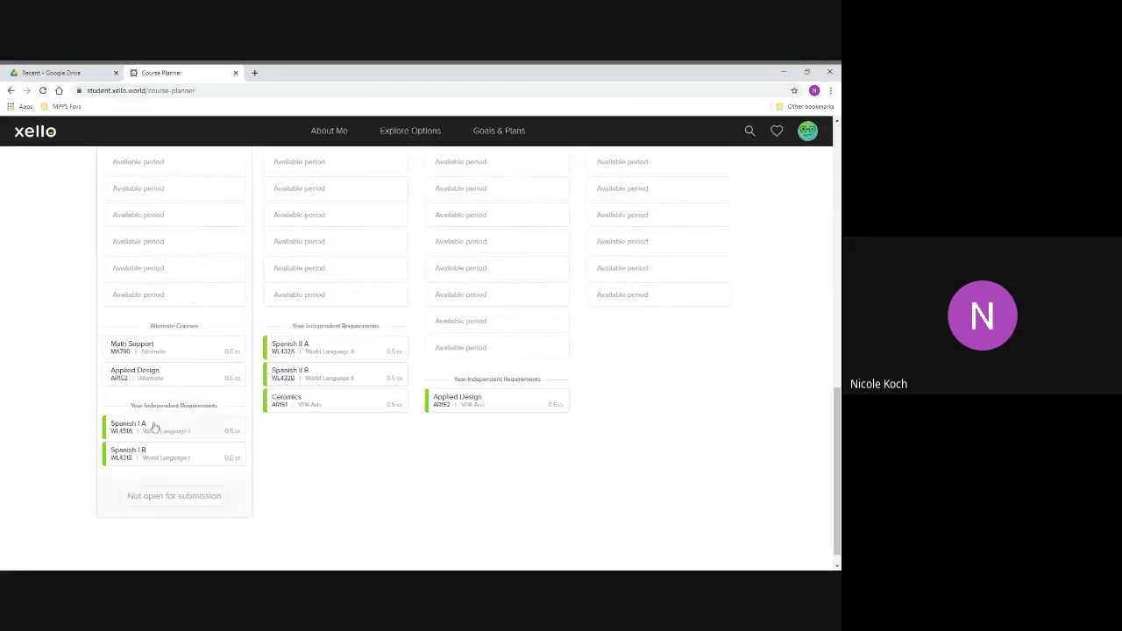
pyautogui.scroll(5, 153, 426)
pyautogui.scroll(1, 153, 427)
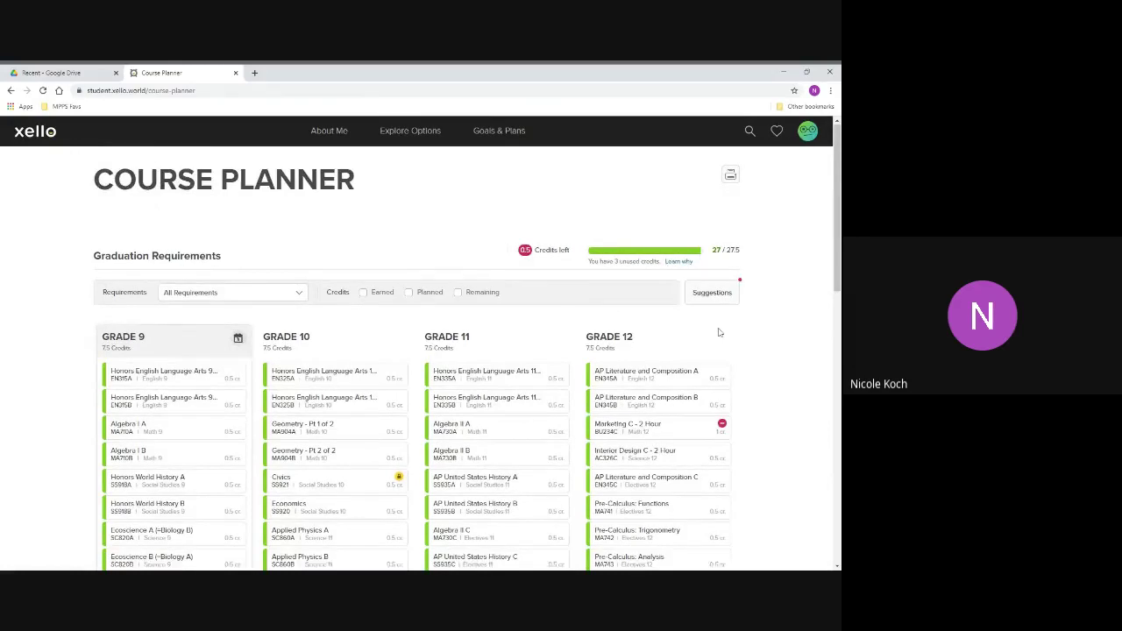
pyautogui.scroll(-1, 614, 351)
pyautogui.scroll(-2, 563, 369)
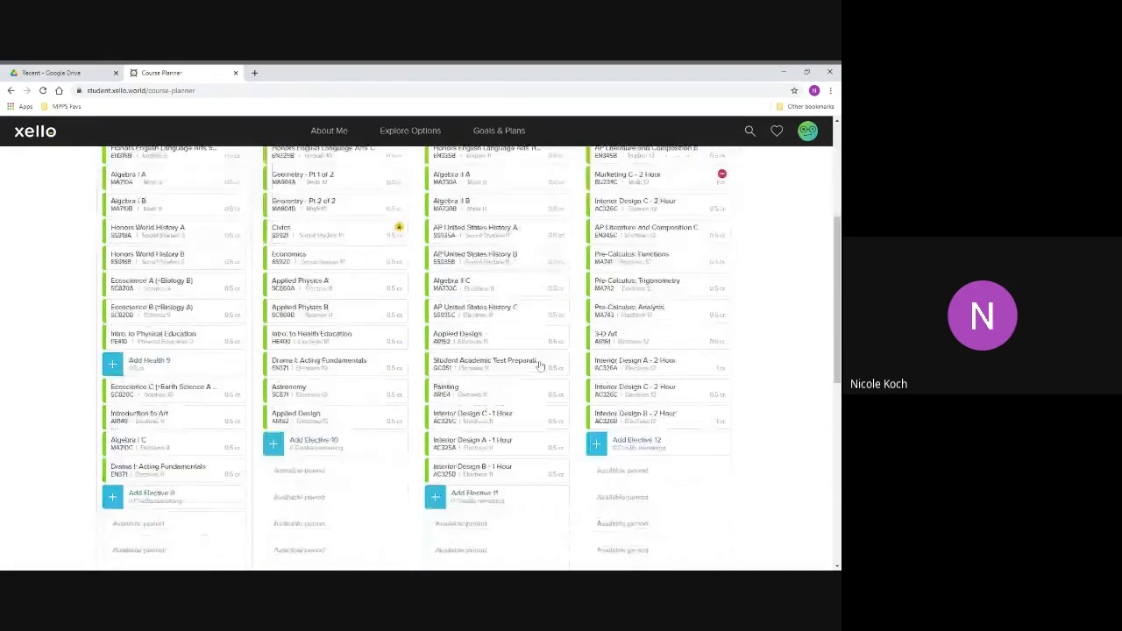
pyautogui.scroll(1, 540, 366)
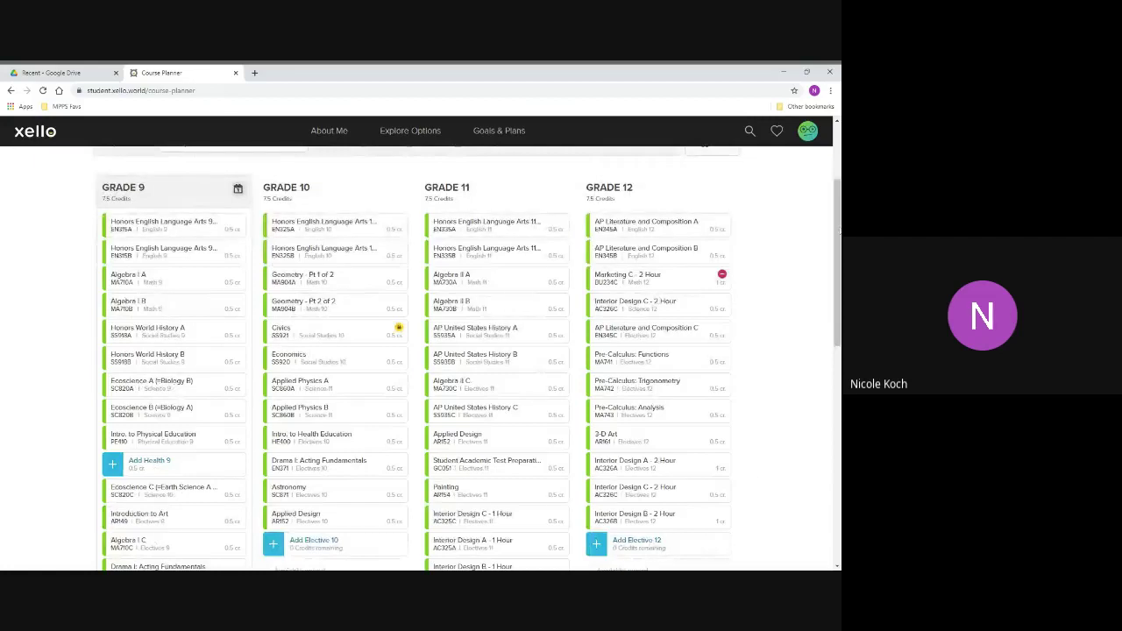
pyautogui.scroll(-1, 838, 223)
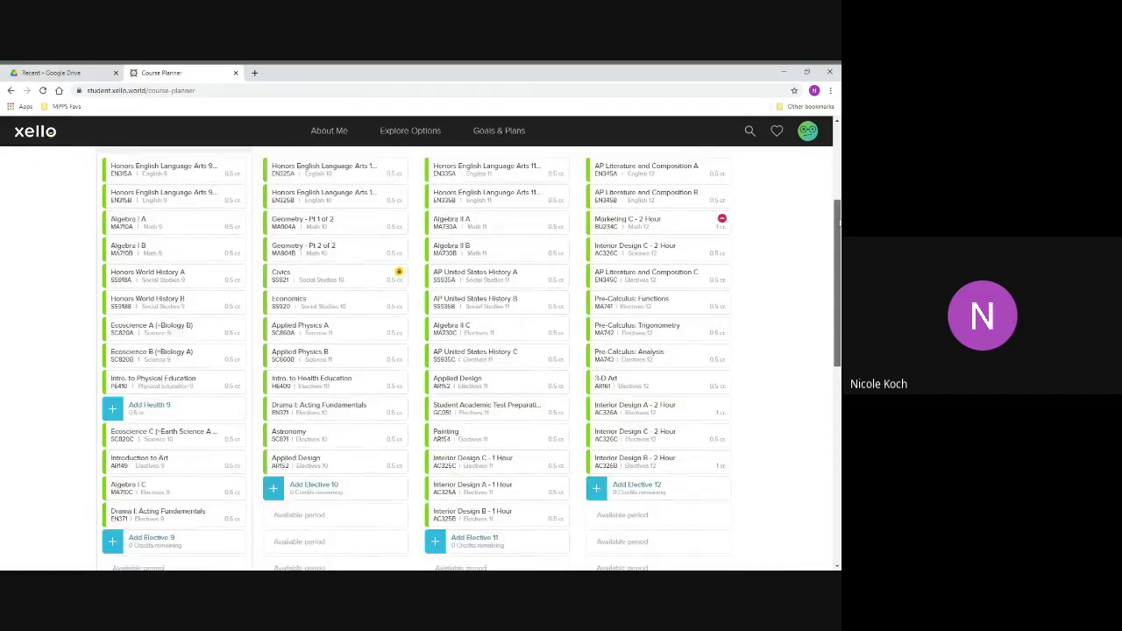
pyautogui.scroll(-1, 837, 224)
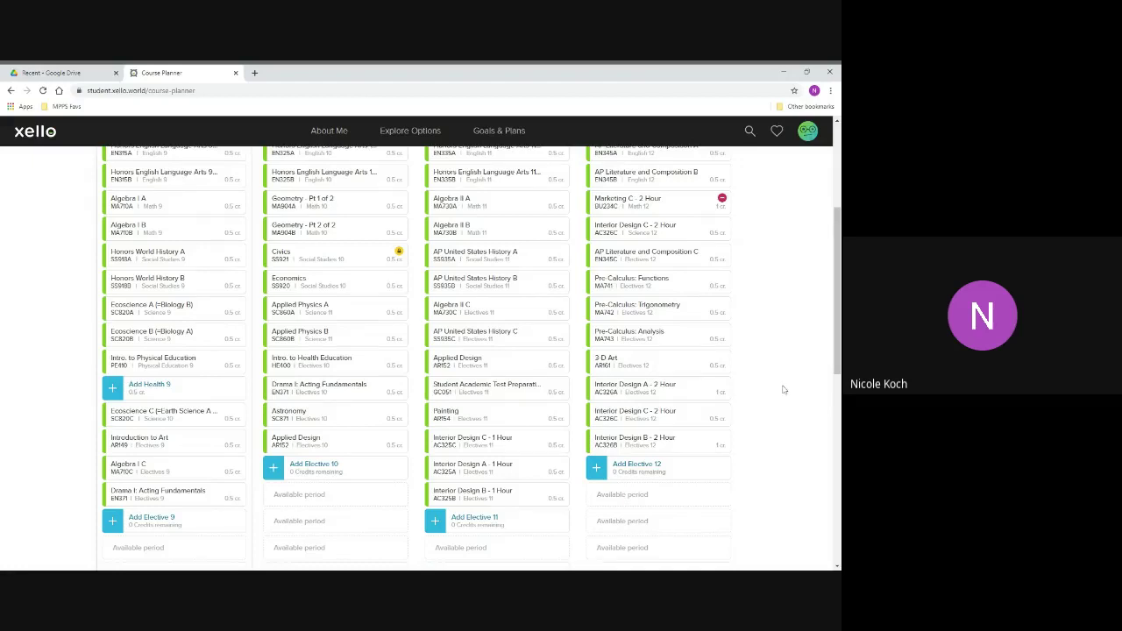
pyautogui.scroll(3, 783, 389)
pyautogui.scroll(-4, 777, 394)
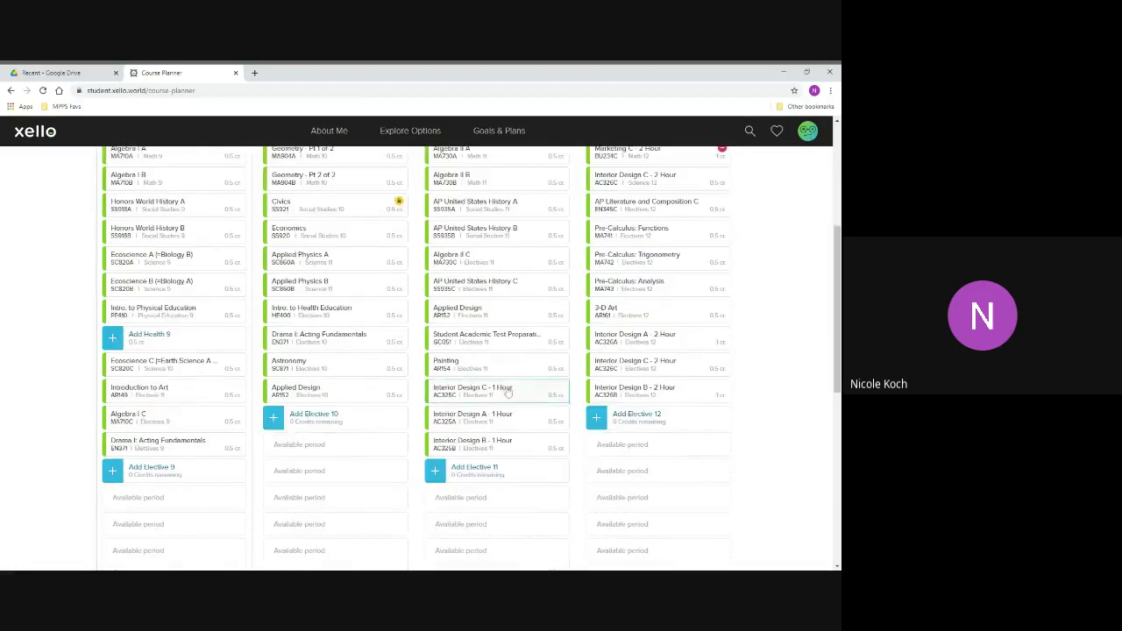
# Remove Interior Design A, B and C - 1 Hour from the Electives 11 plan
pyautogui.click(508, 392)
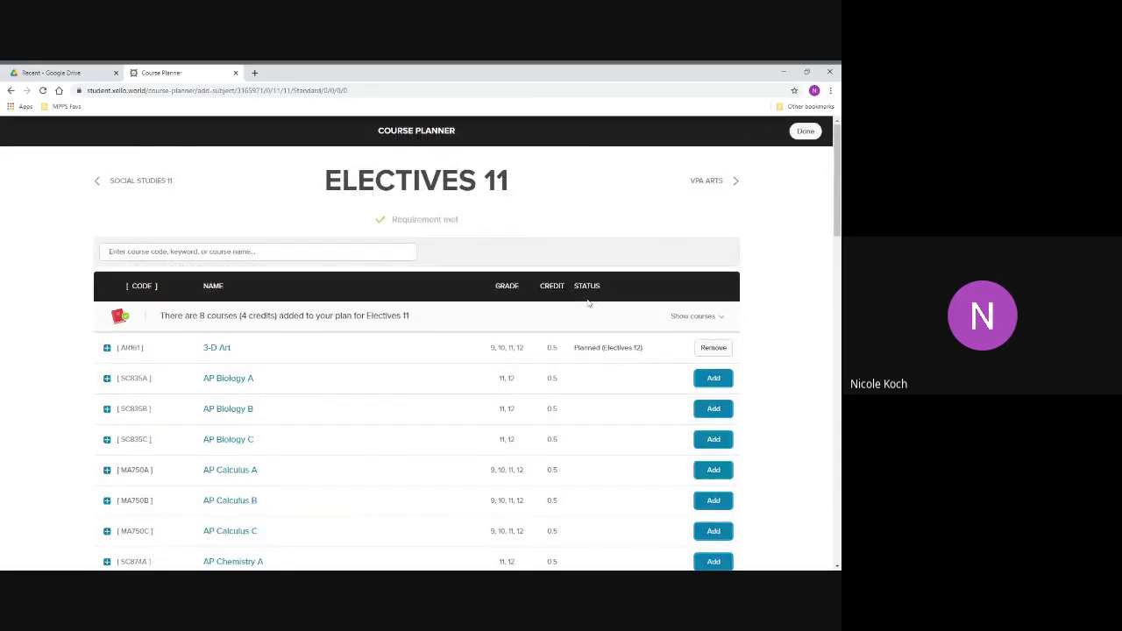
pyautogui.click(697, 315)
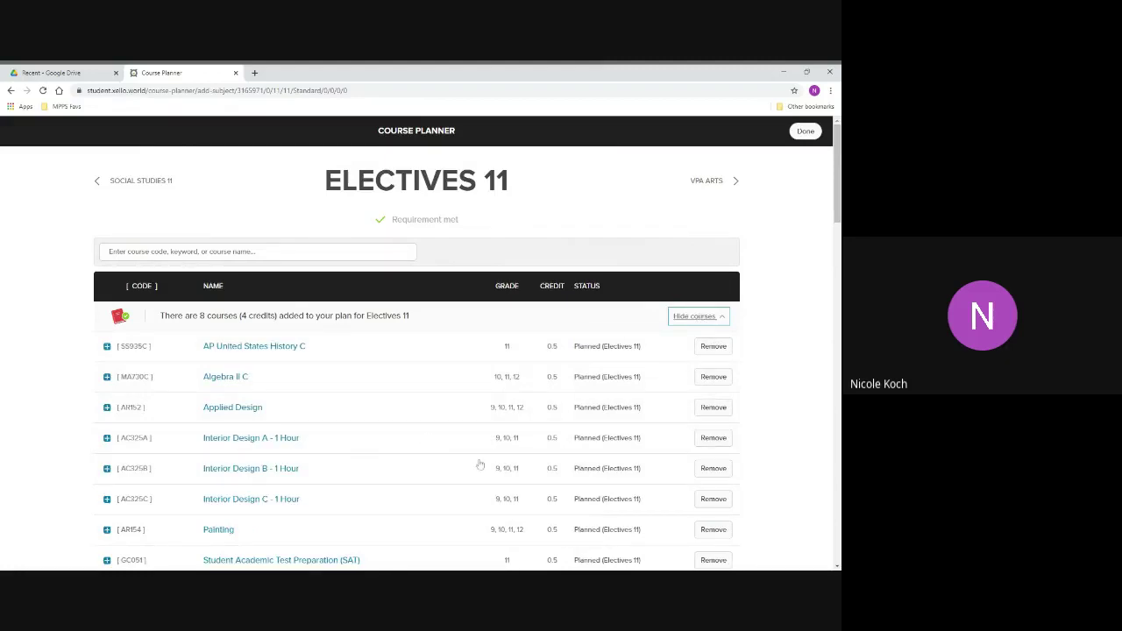
pyautogui.click(713, 437)
pyautogui.click(713, 469)
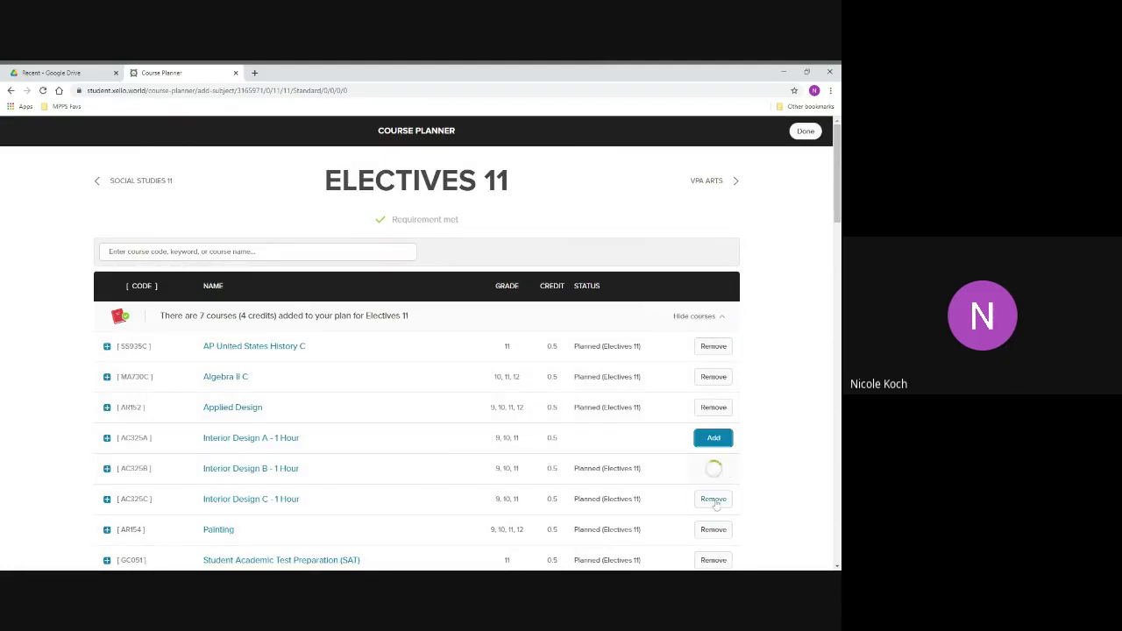
pyautogui.click(713, 500)
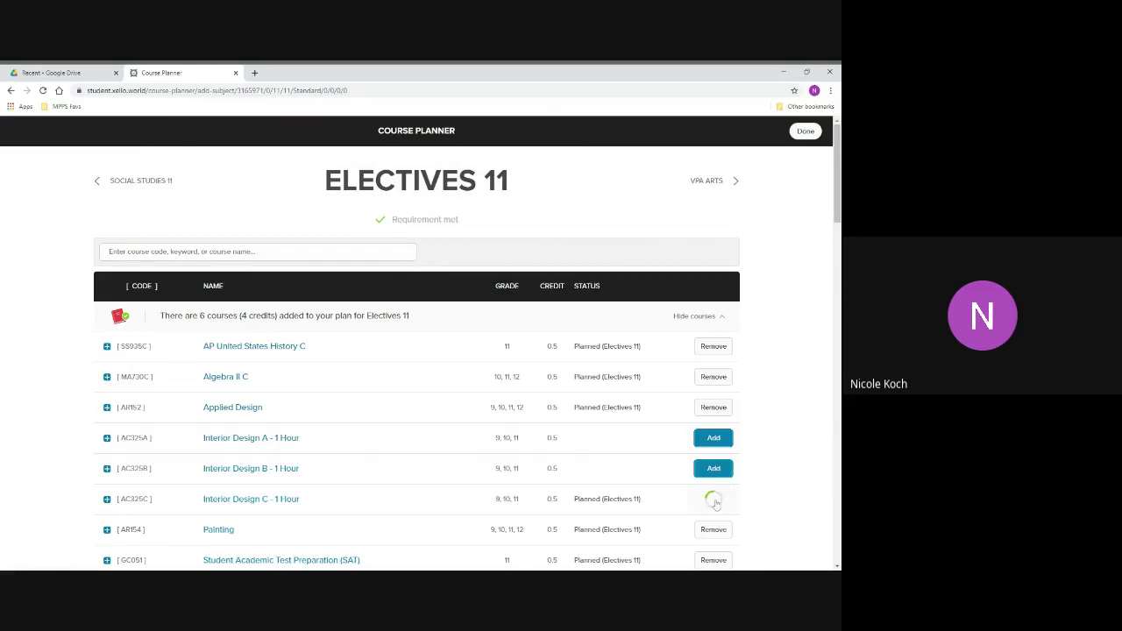
pyautogui.click(803, 131)
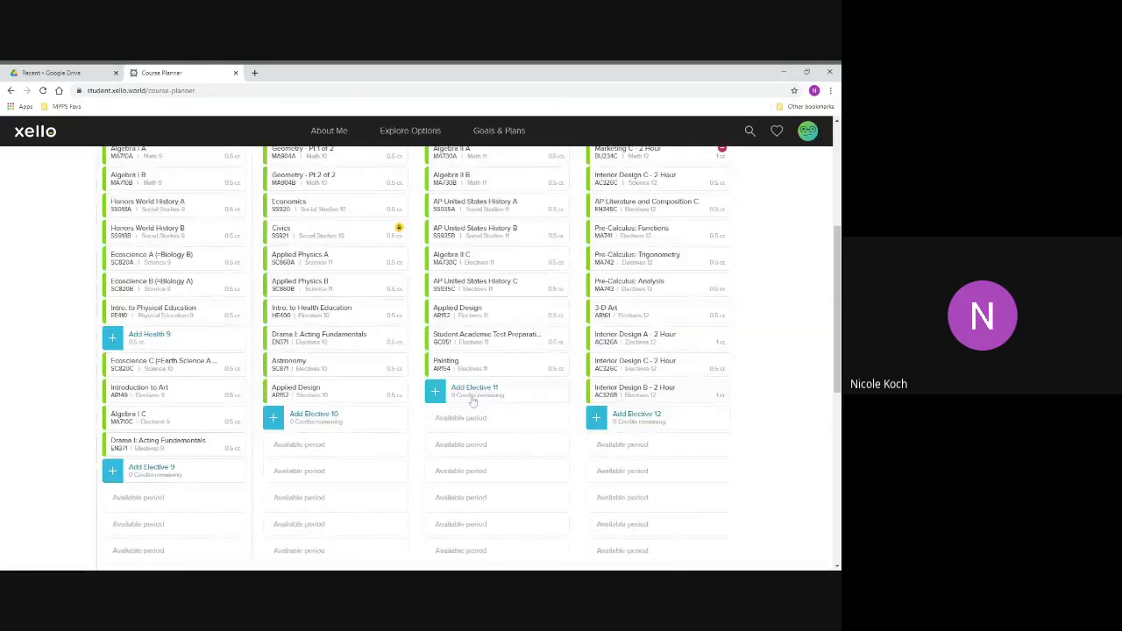
# Search 'interior' and add Interior Design C - 1 Hour to Electives 11, accepting its corequisites
pyautogui.click(489, 395)
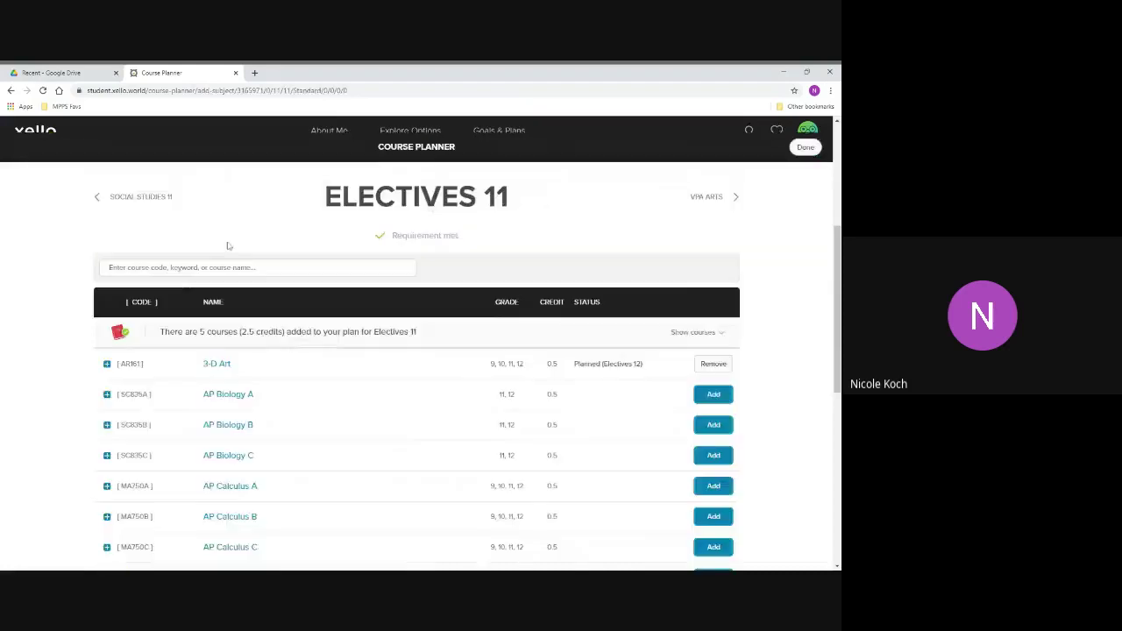
pyautogui.click(226, 251)
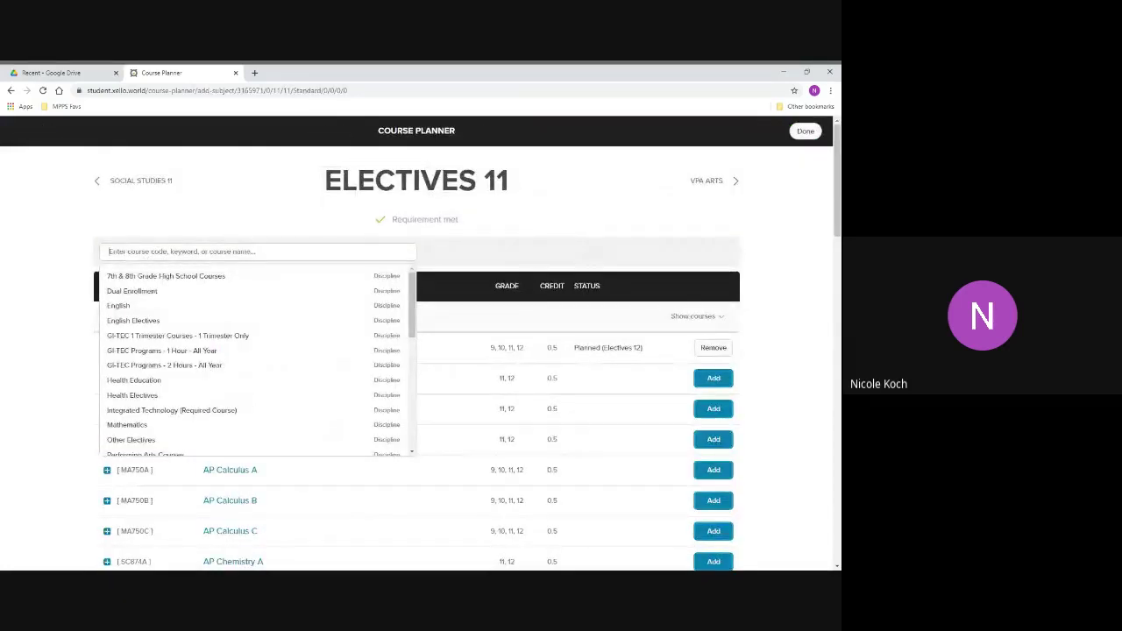
pyautogui.write('interior')
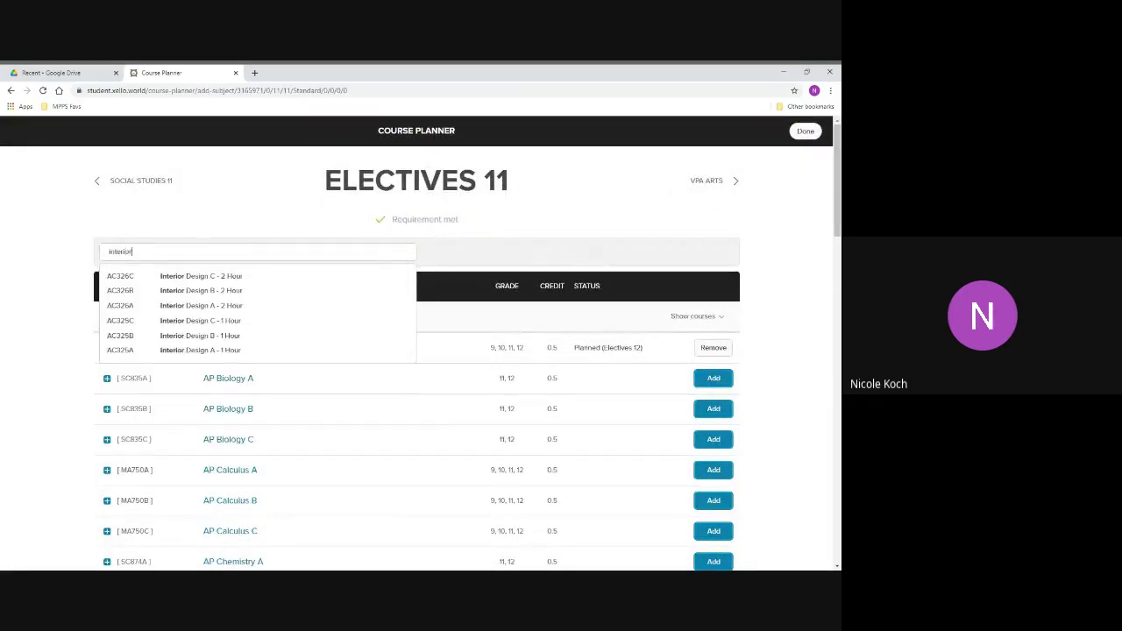
pyautogui.click(201, 320)
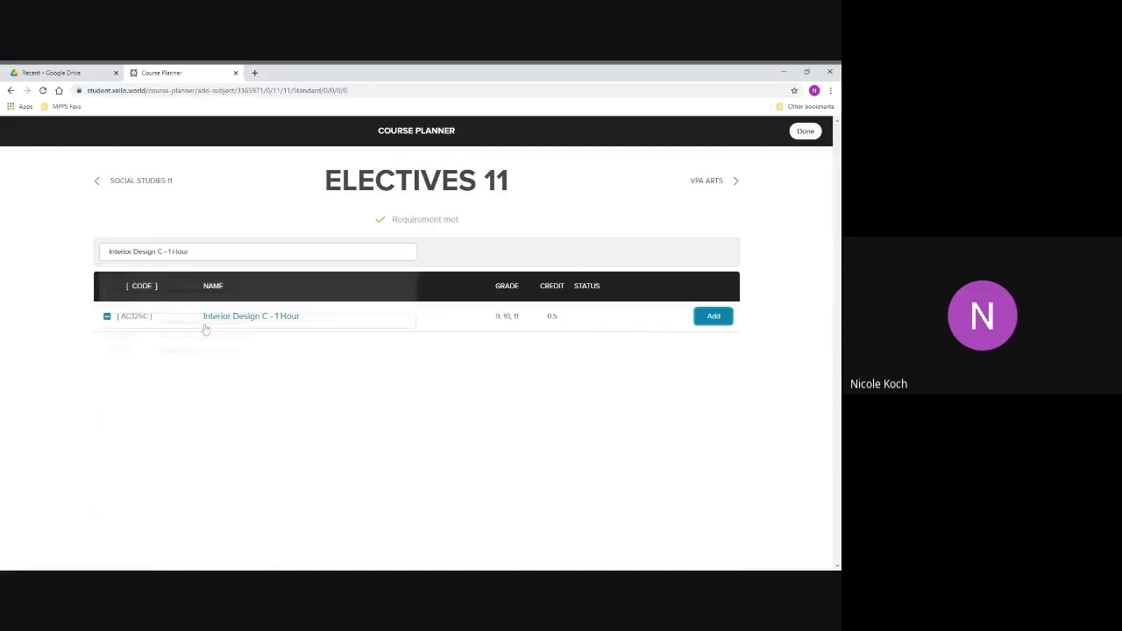
pyautogui.click(710, 317)
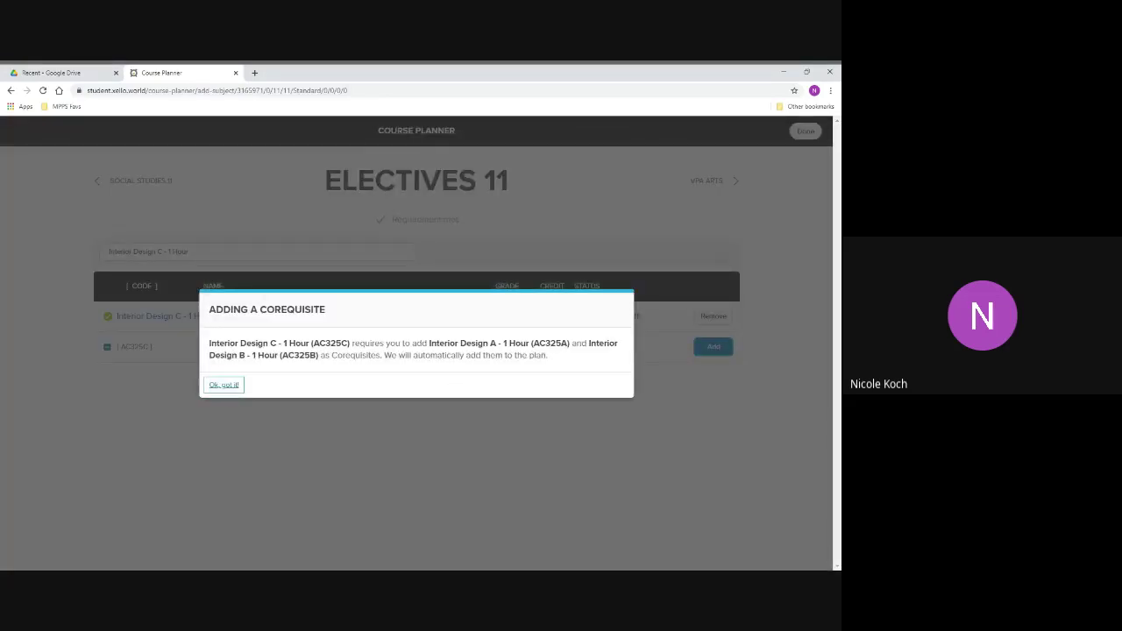
pyautogui.click(224, 384)
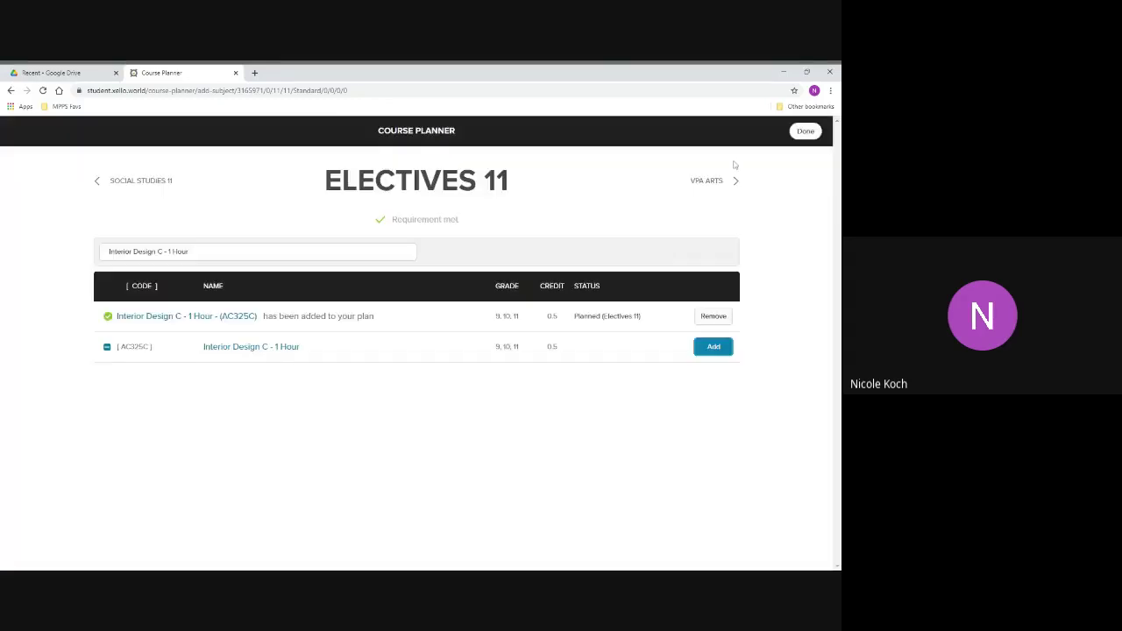
pyautogui.click(799, 135)
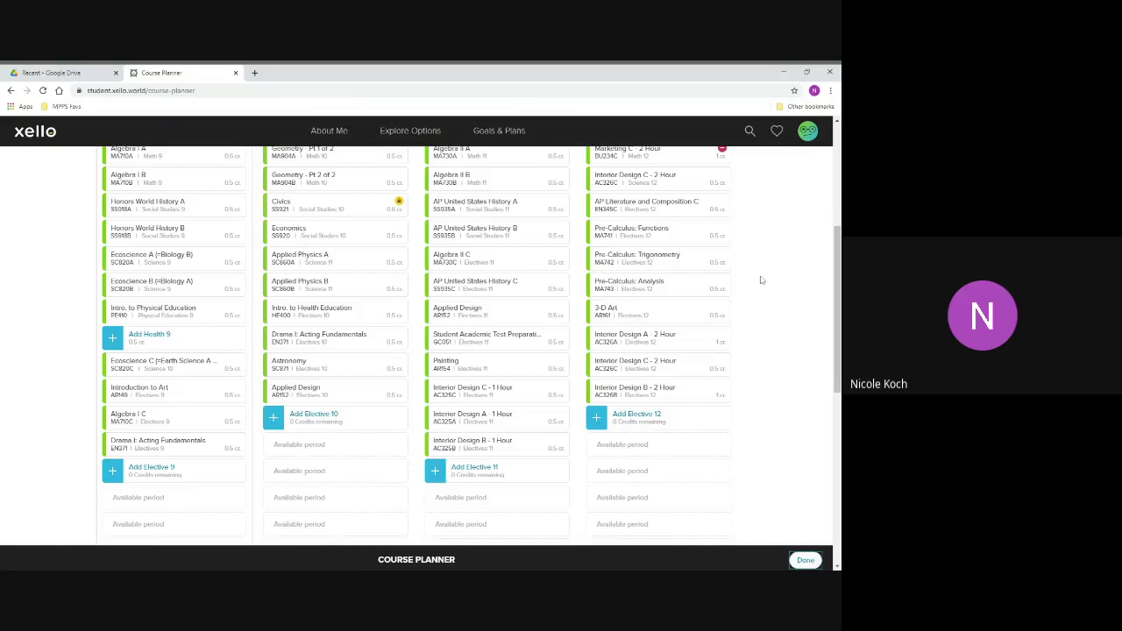
pyautogui.scroll(3, 517, 433)
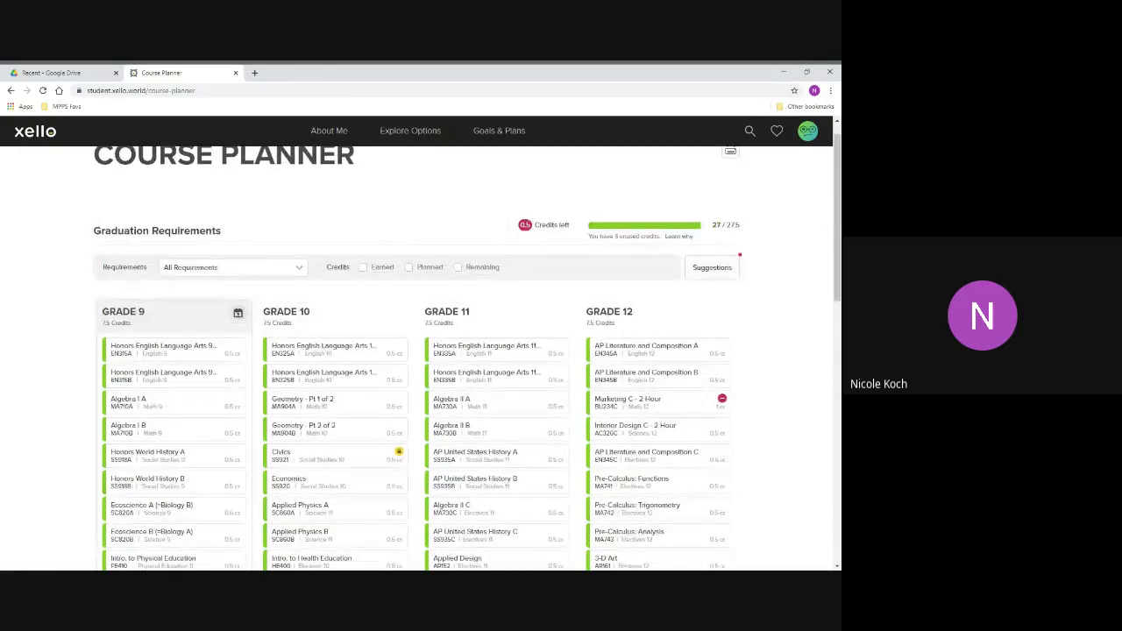
pyautogui.scroll(-5, 494, 353)
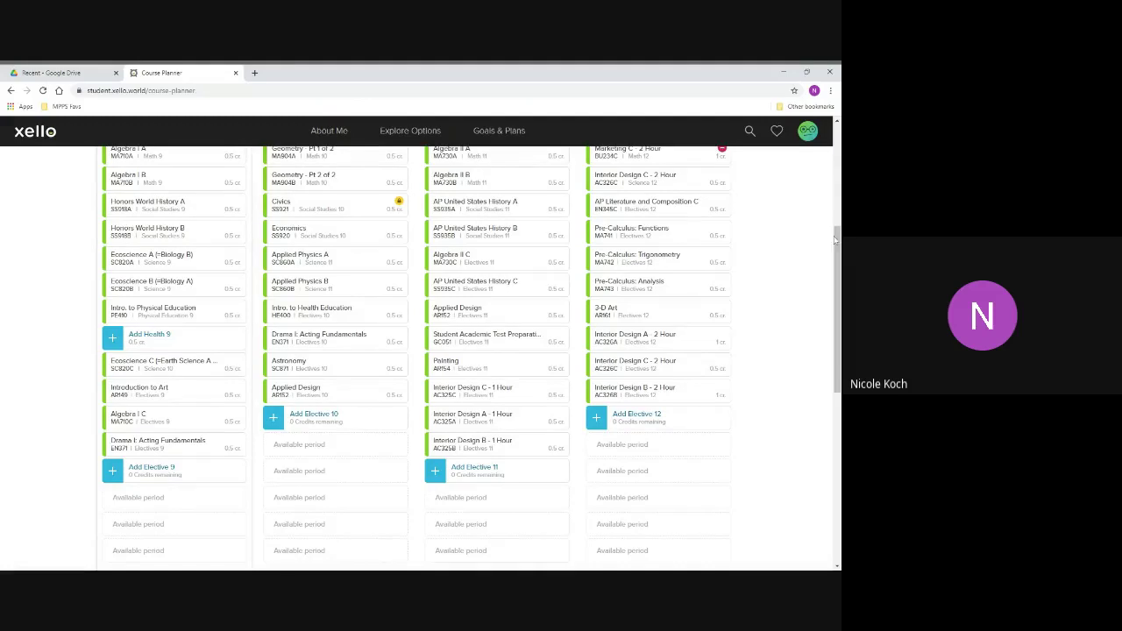
pyautogui.moveTo(835, 240); pyautogui.dragTo(837, 343)
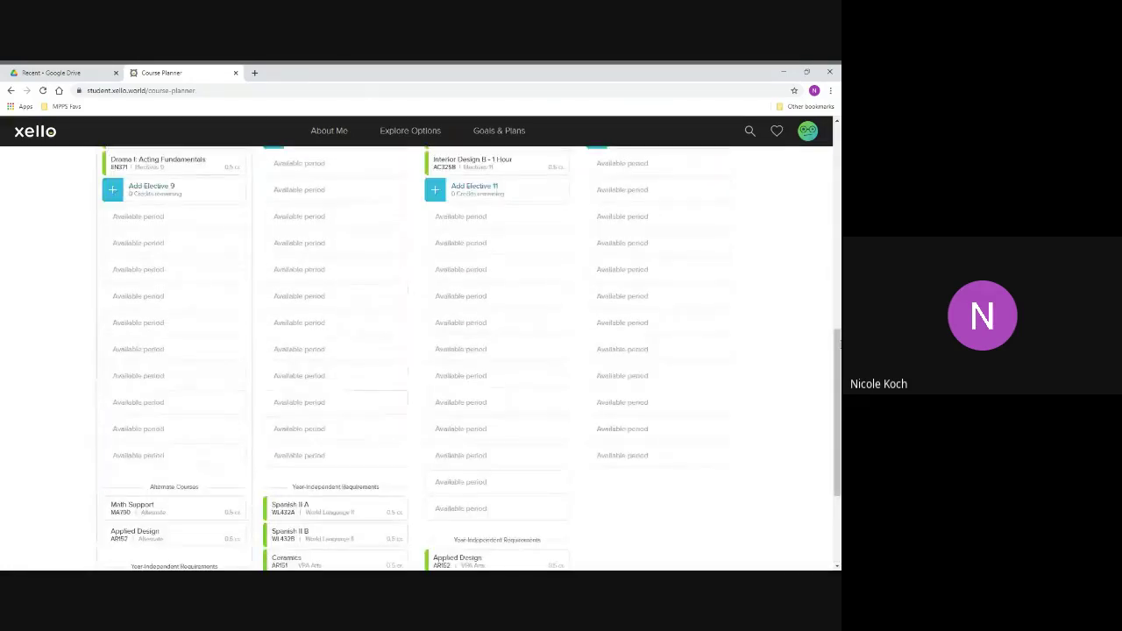
pyautogui.scroll(1, 838, 344)
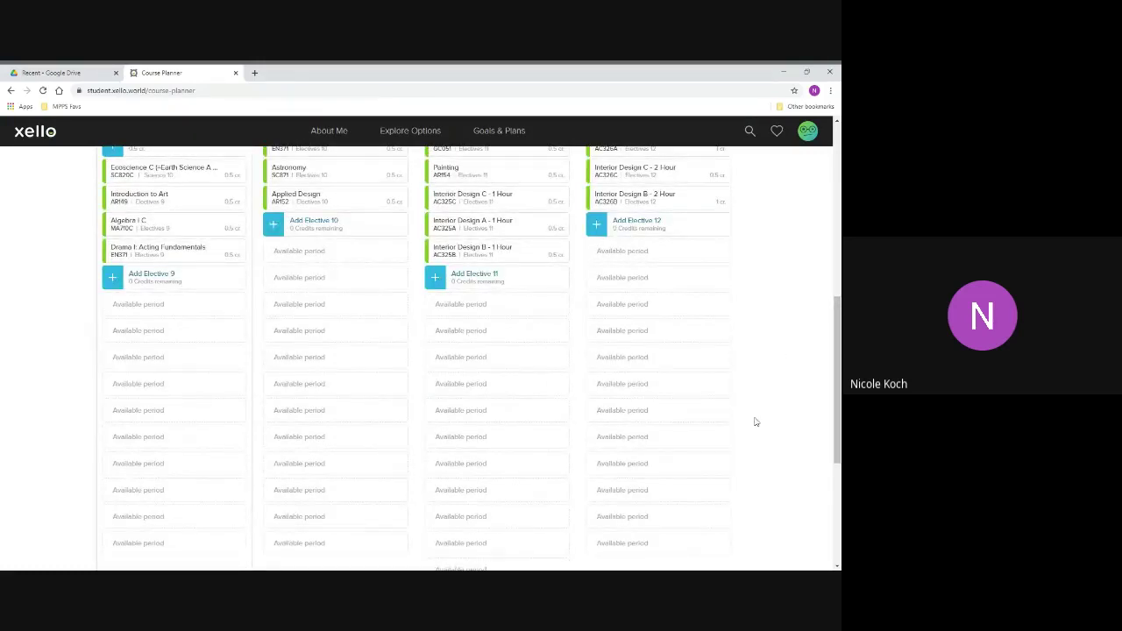
pyautogui.scroll(1, 755, 422)
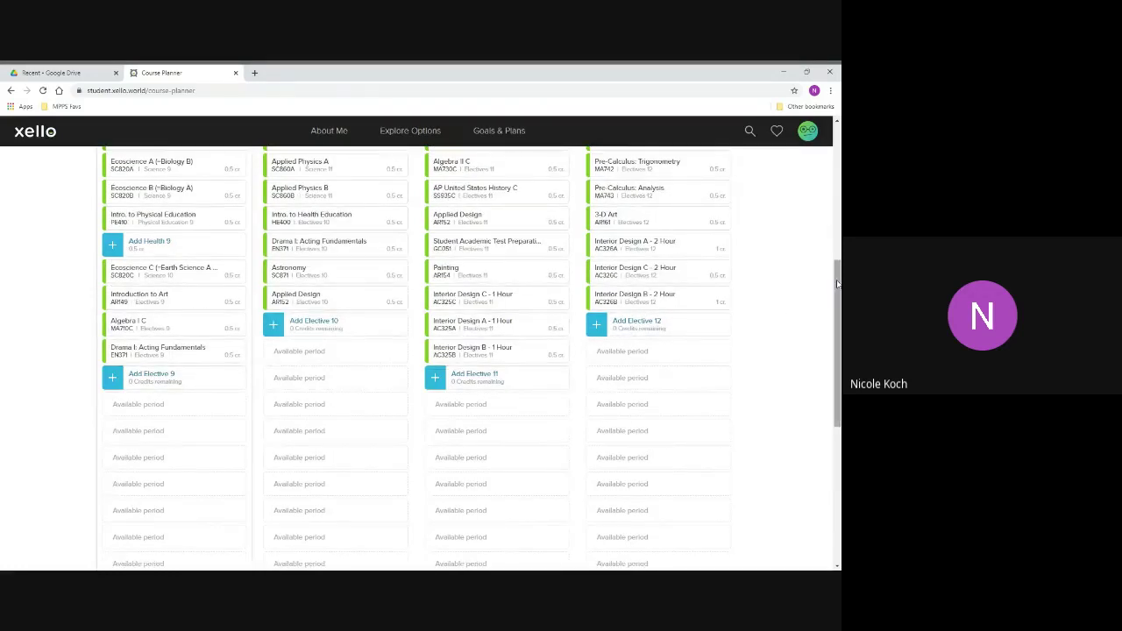
pyautogui.moveTo(837, 284); pyautogui.dragTo(839, 219)
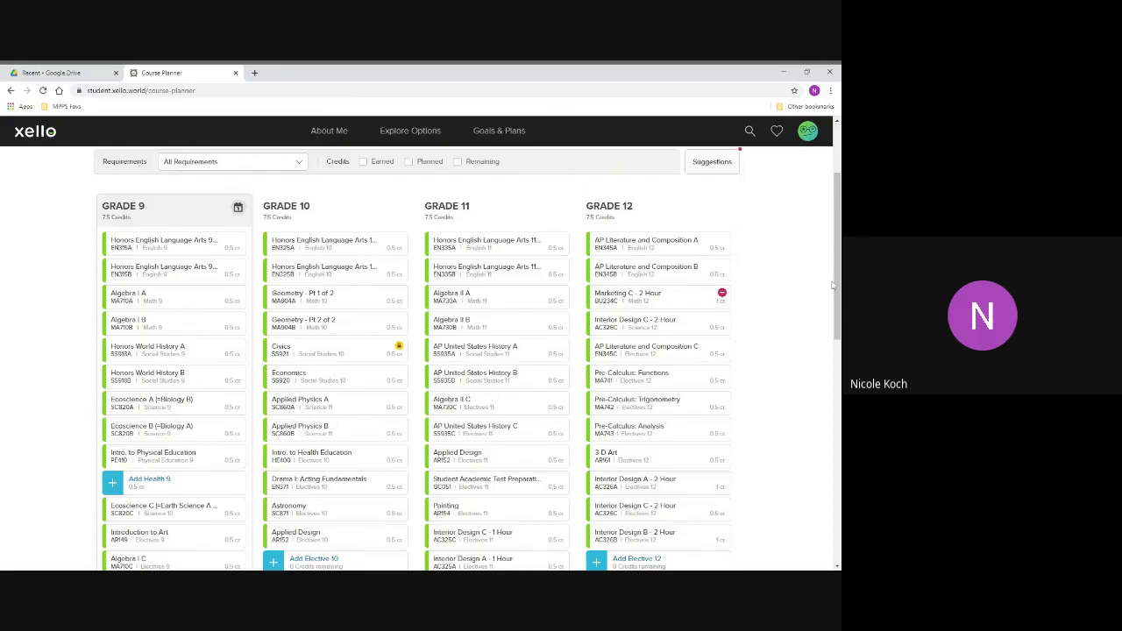
pyautogui.scroll(-1, 838, 290)
pyautogui.scroll(3, 838, 290)
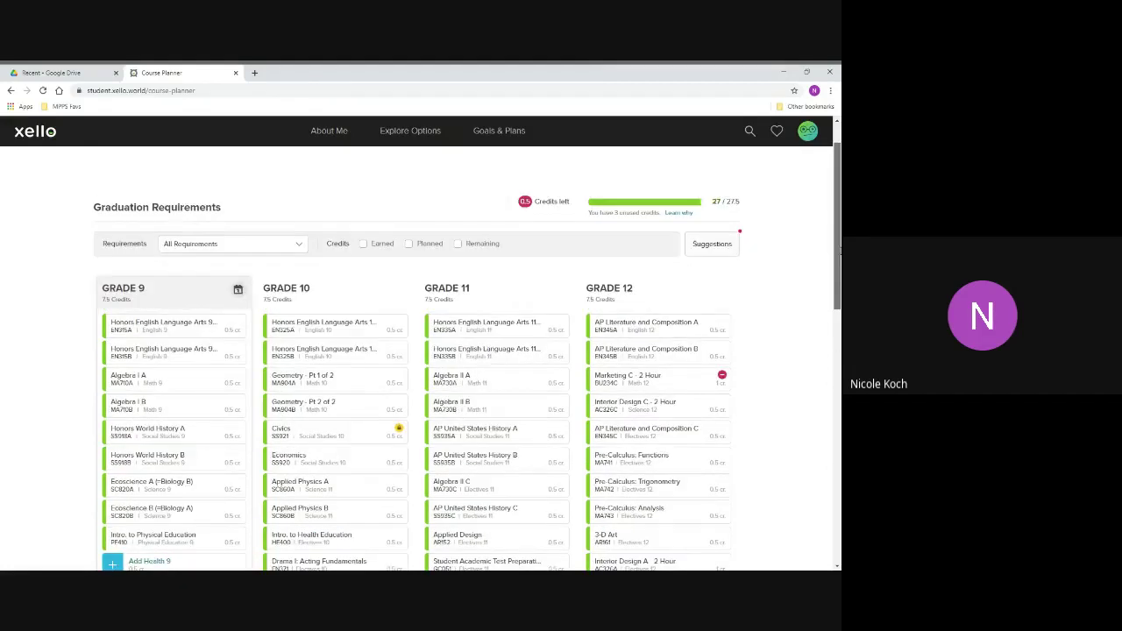